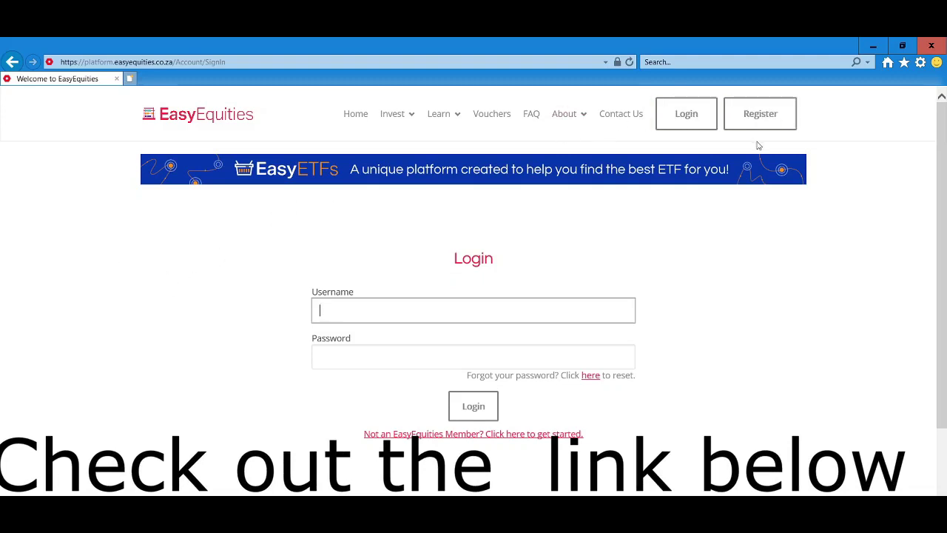
Open the registration page and enter the chosen username under Account Details.
click(761, 117)
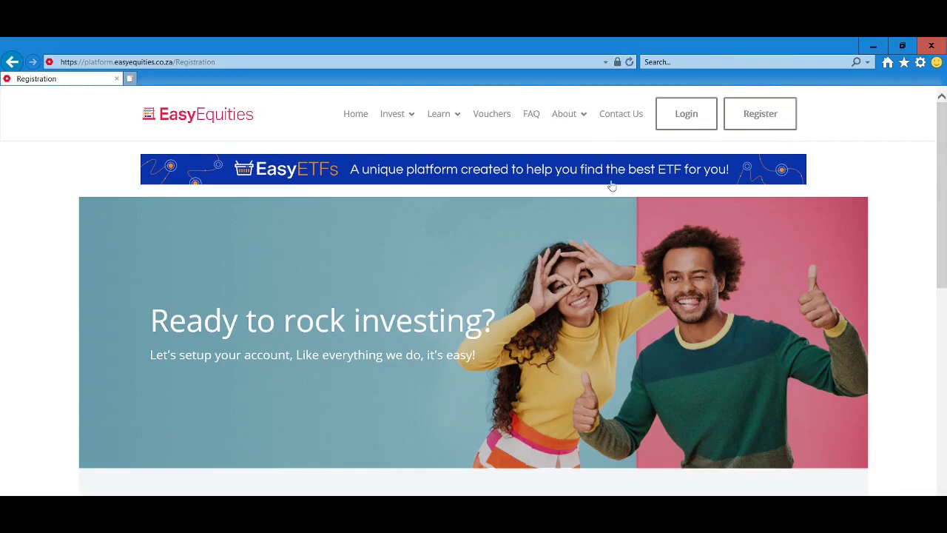
scroll(484, 271, down, 5)
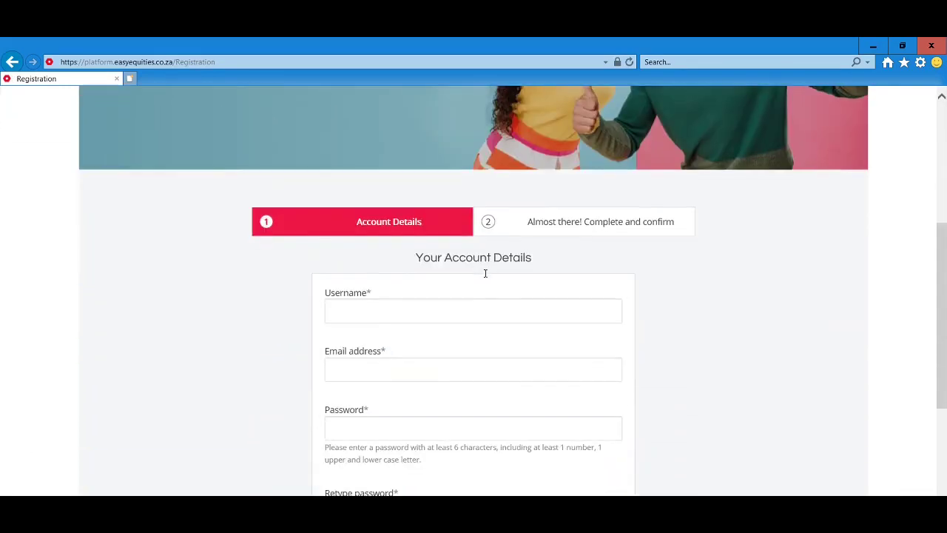
click(383, 245)
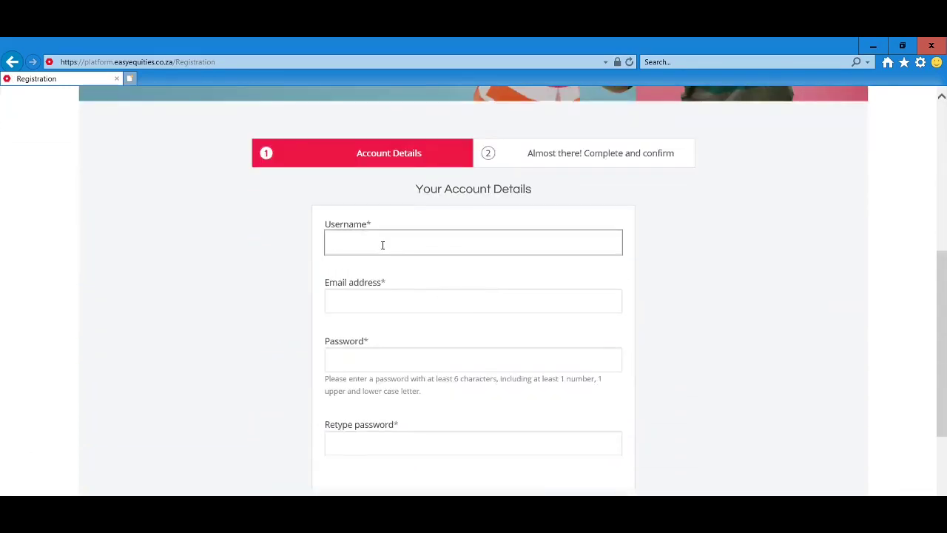
text(Mpu)
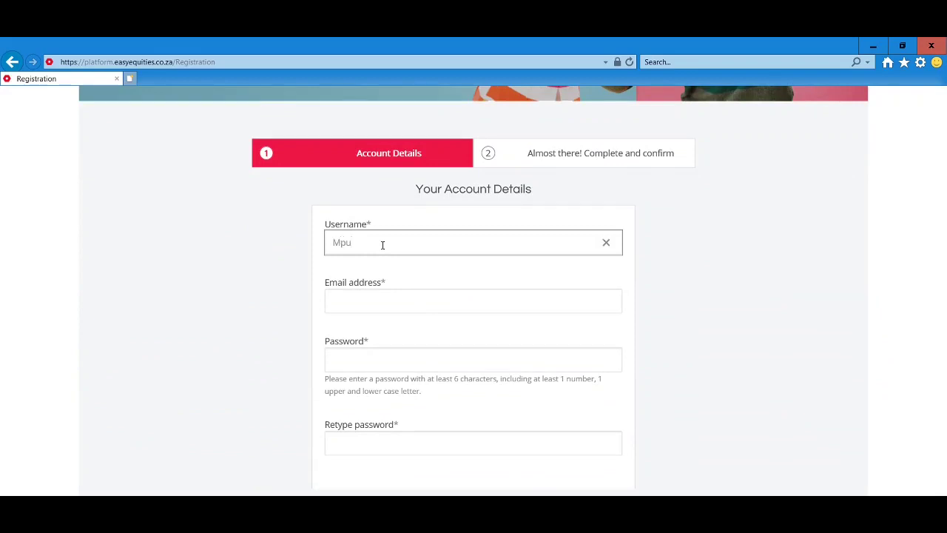
text(mza)
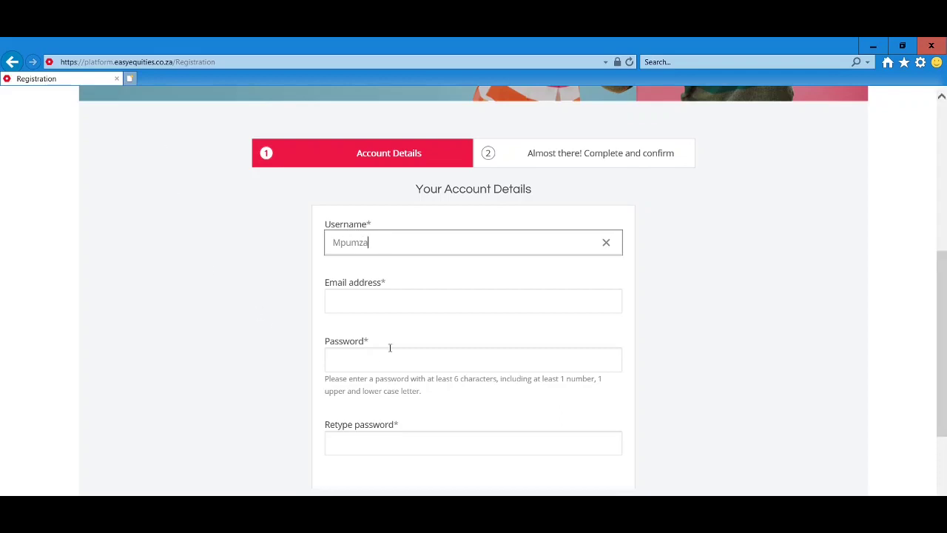
Fill in the account's e-mail address, correcting a mistyped letter.
click(389, 297)
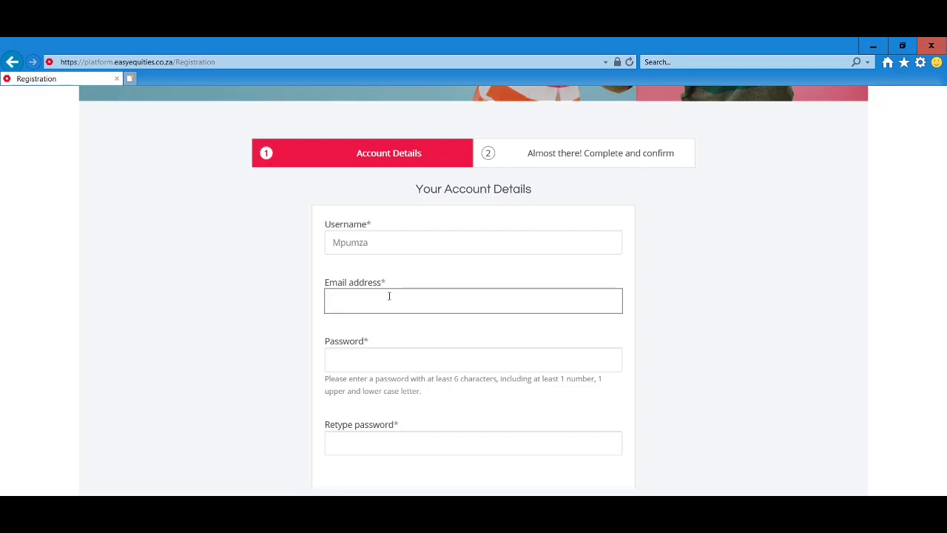
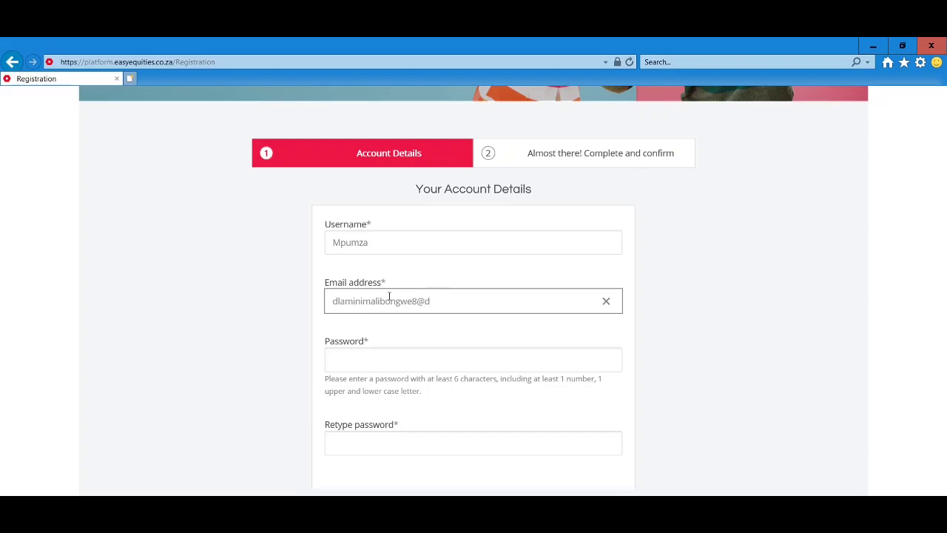
Enter a password and type it again in the Retype password field.
scroll(414, 326, down, 1)
click(389, 342)
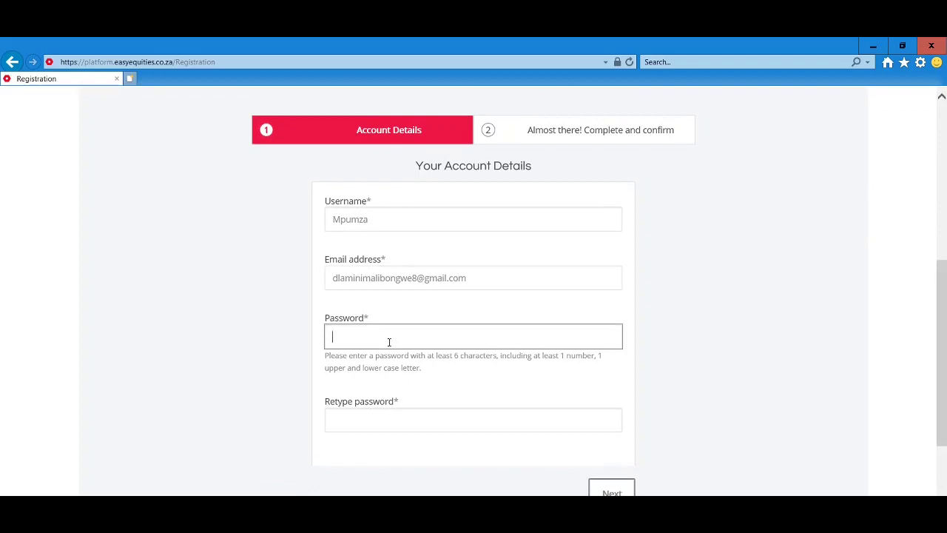
text(********)
scroll(365, 404, down, 3)
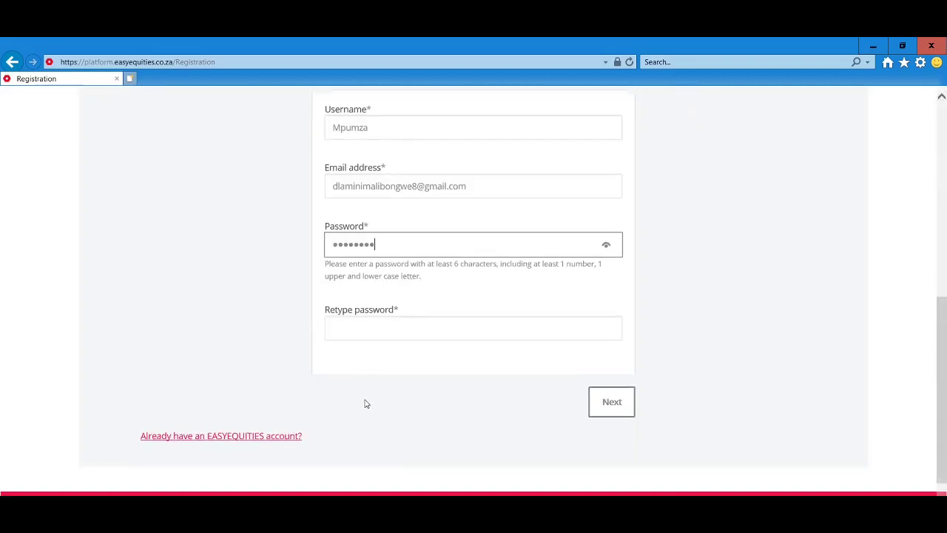
click(377, 332)
text(******)
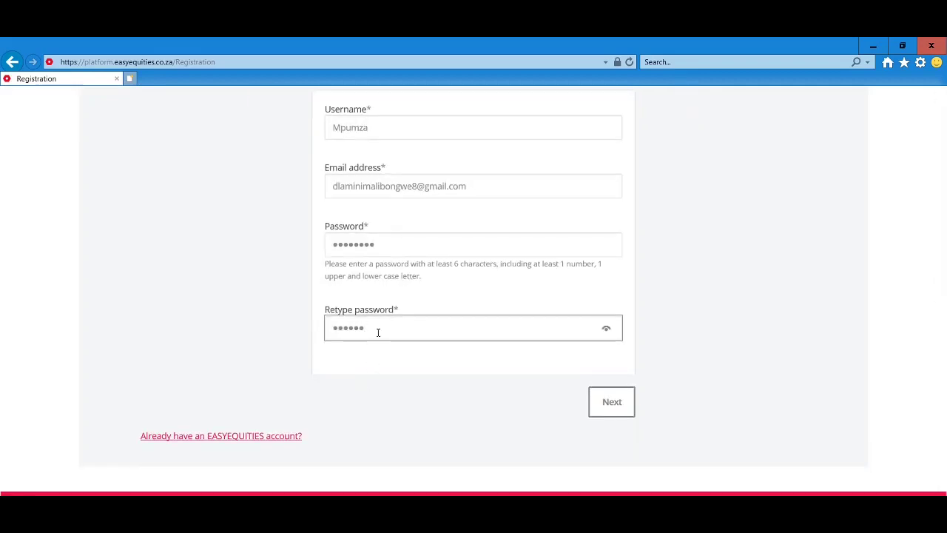
Re-enter both password fields so they match, then submit the account details.
click(374, 242)
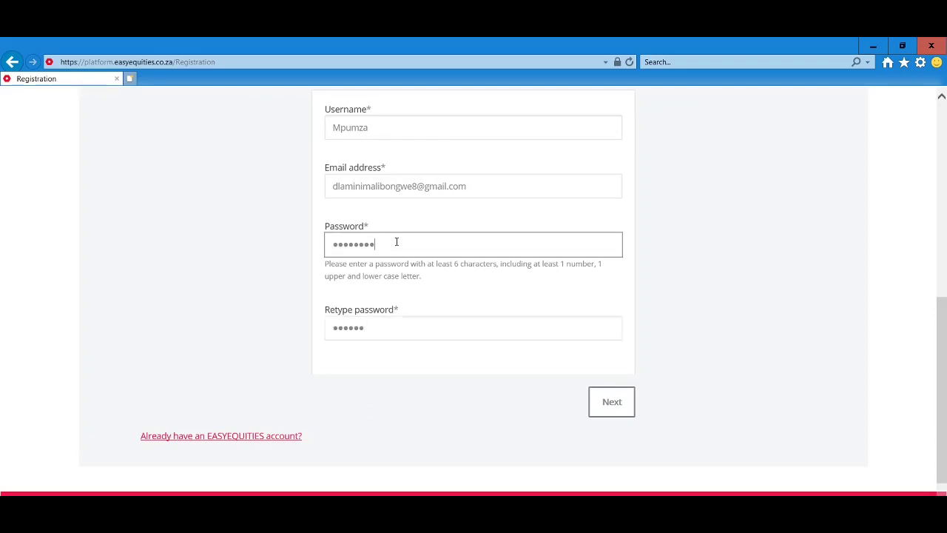
key(BackSpace)
key(BackSpace)
key(BackSpace)
key(BackSpace)
key(BackSpace)
key(BackSpace)
key(BackSpace)
key(BackSpace)
text(********)
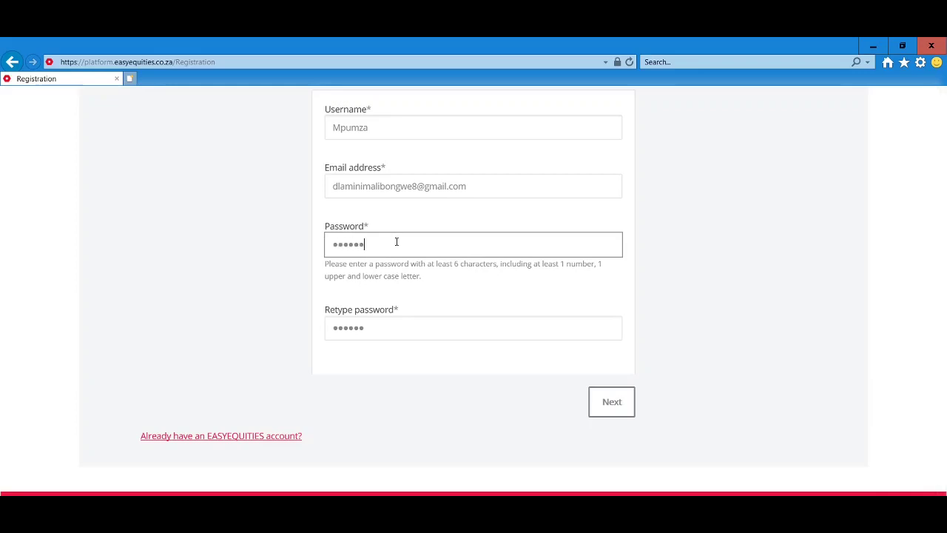
click(398, 328)
key(BackSpace)
key(BackSpace)
key(BackSpace)
key(BackSpace)
key(BackSpace)
key(BackSpace)
text(**)
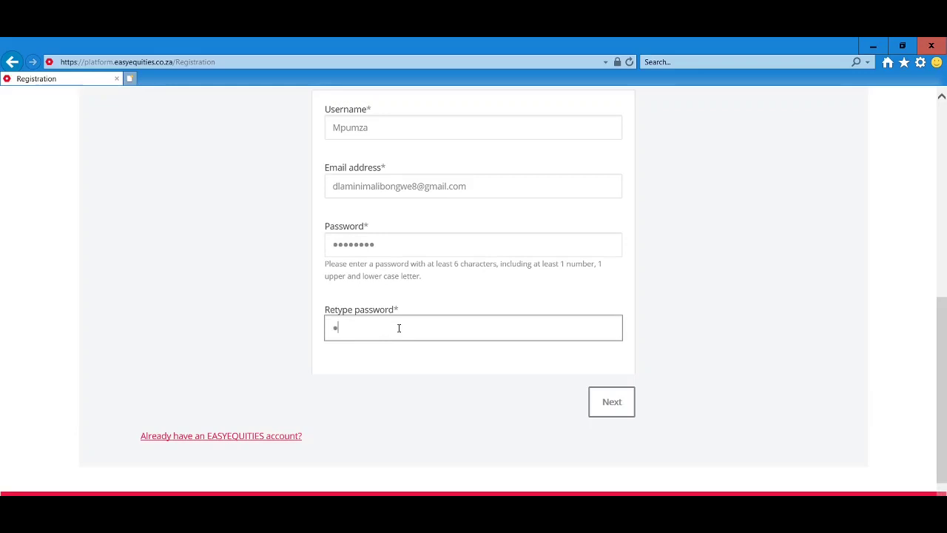
text(******)
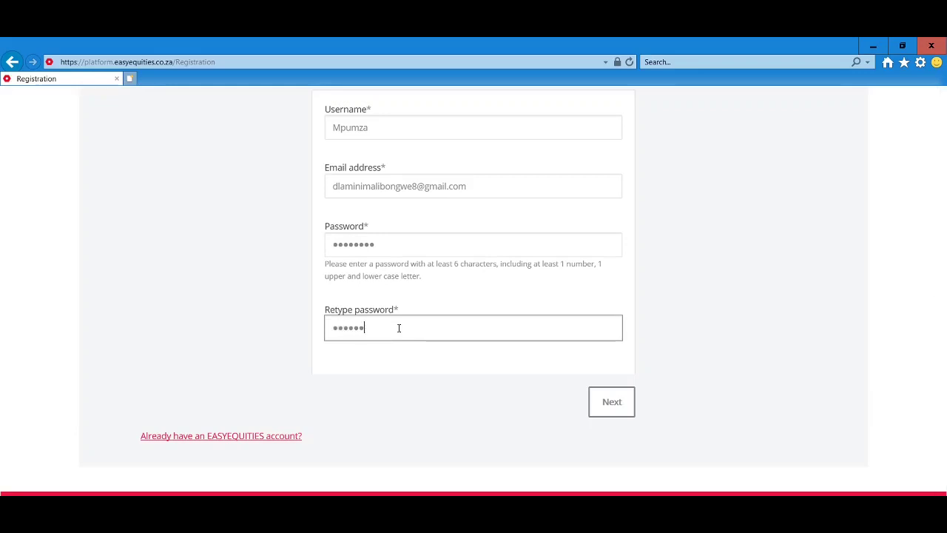
click(615, 408)
scroll(463, 298, up, 2)
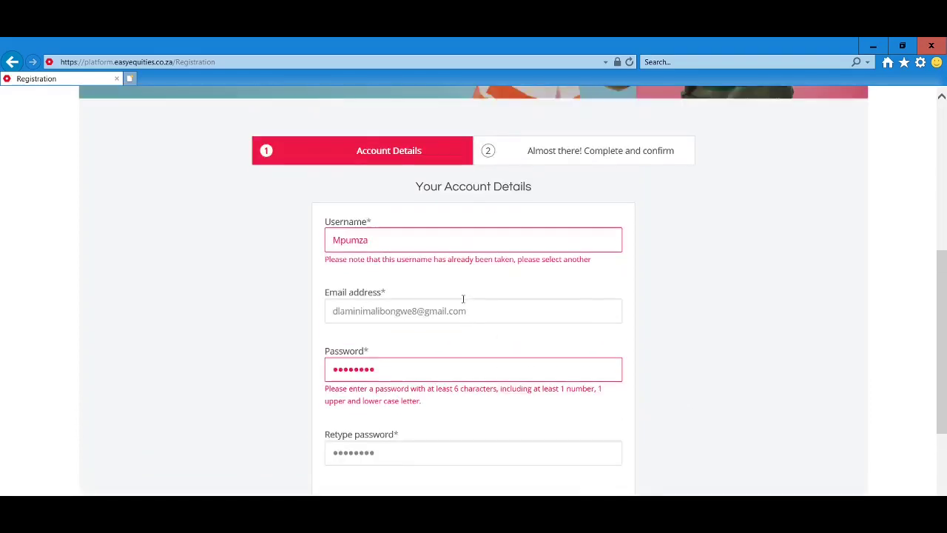
Append '01' to the taken username, revise both passwords, and resubmit.
click(414, 245)
text(01)
scroll(446, 277, down, 2)
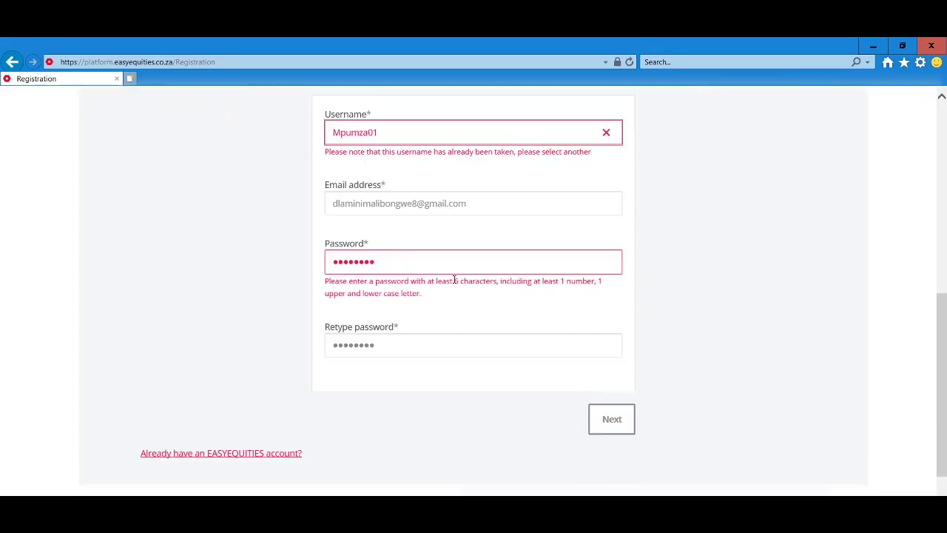
click(400, 254)
key(Caps_Lock)
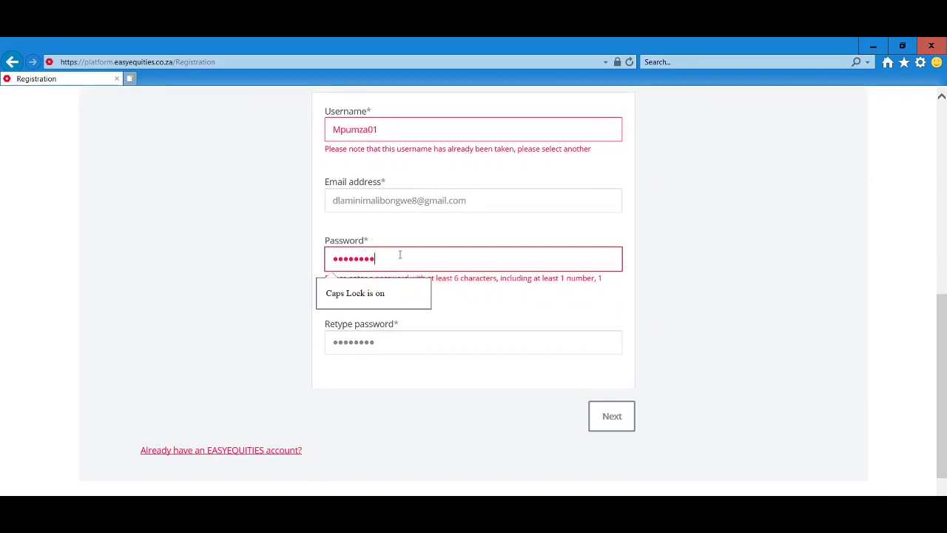
text(M)
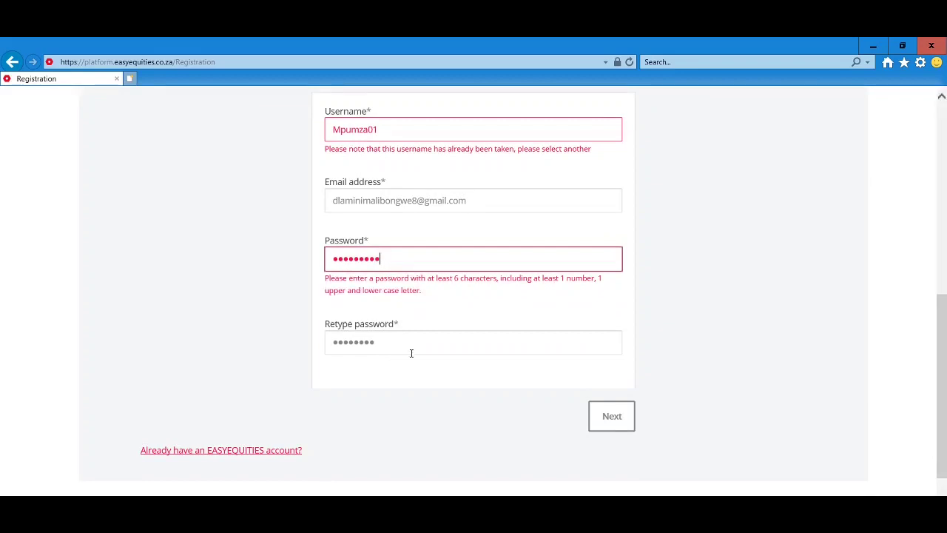
click(408, 344)
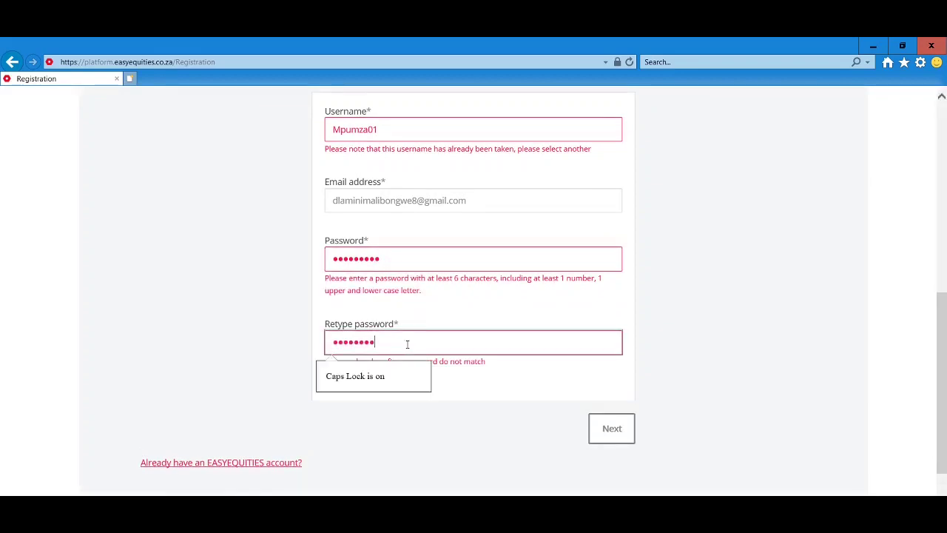
text(1)
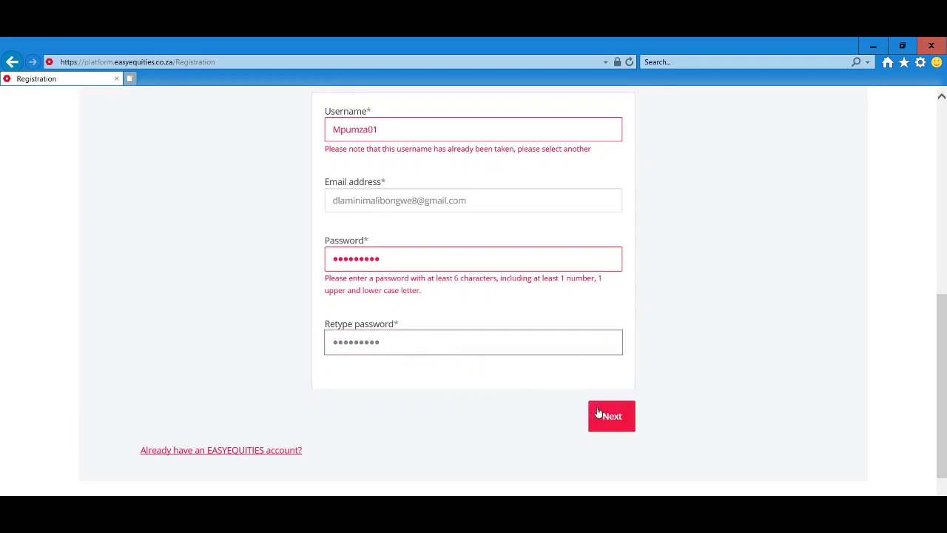
click(609, 417)
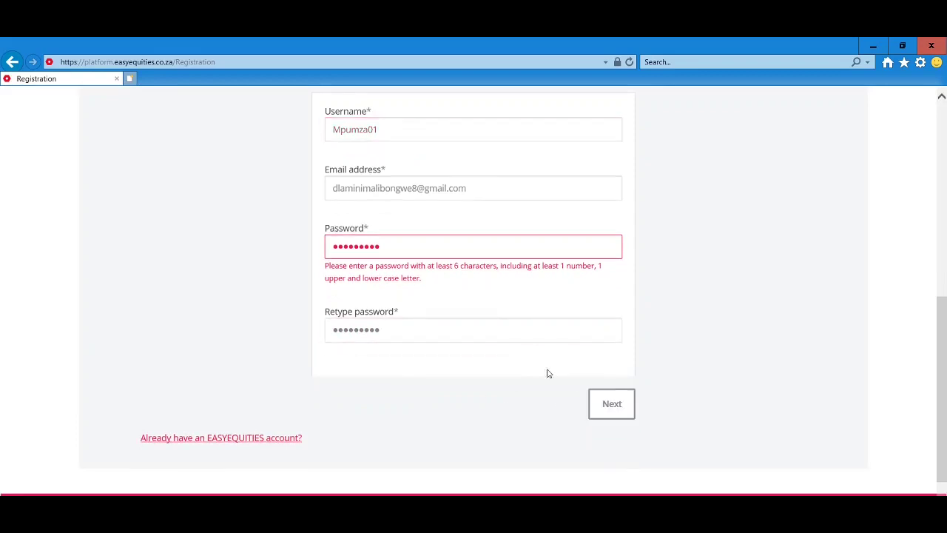
click(423, 244)
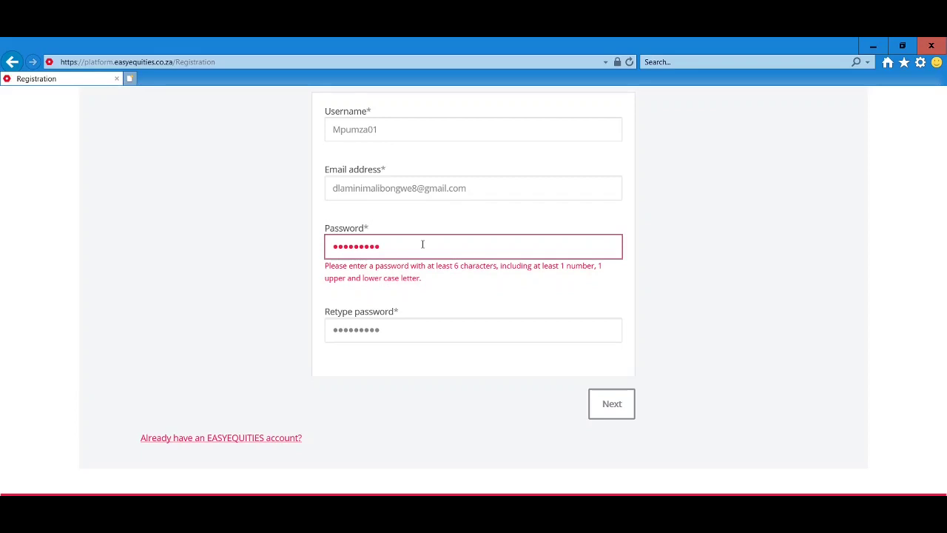
text(1)
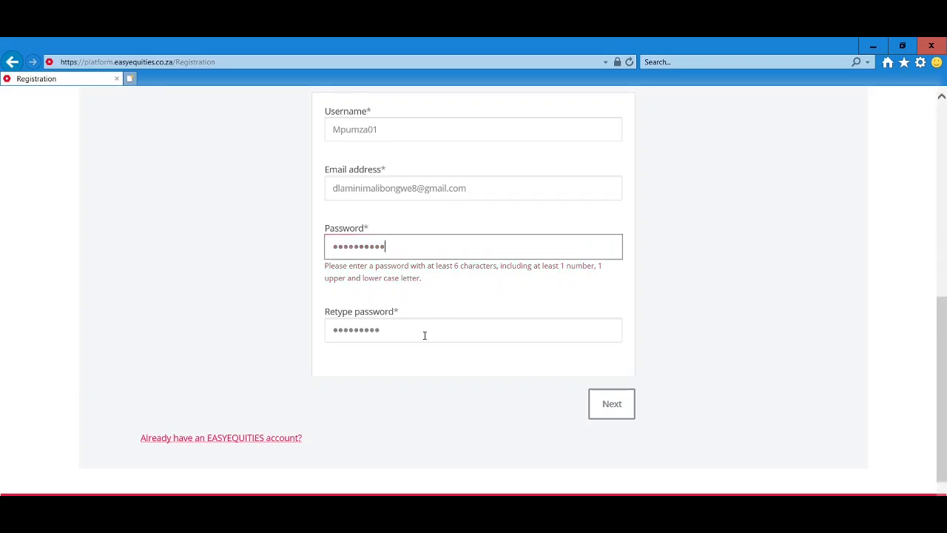
click(425, 335)
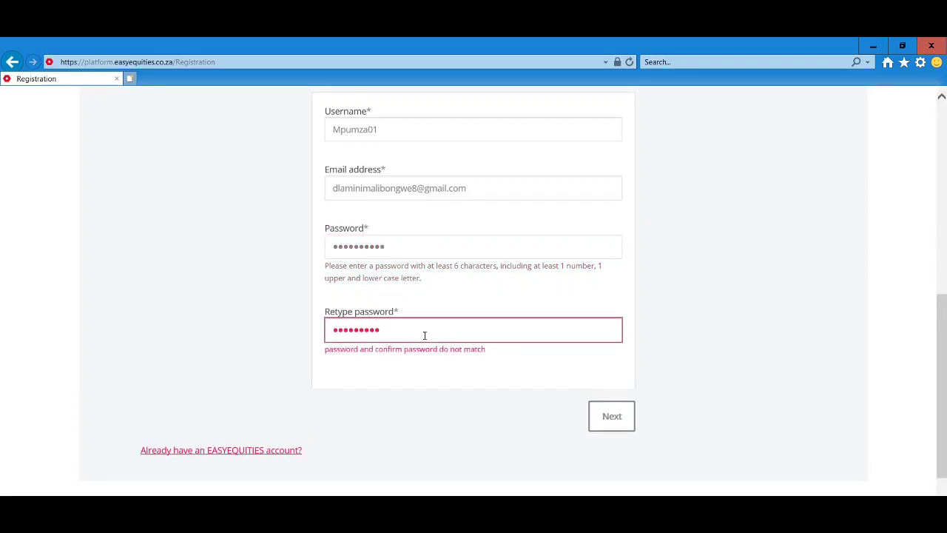
text(1)
click(624, 413)
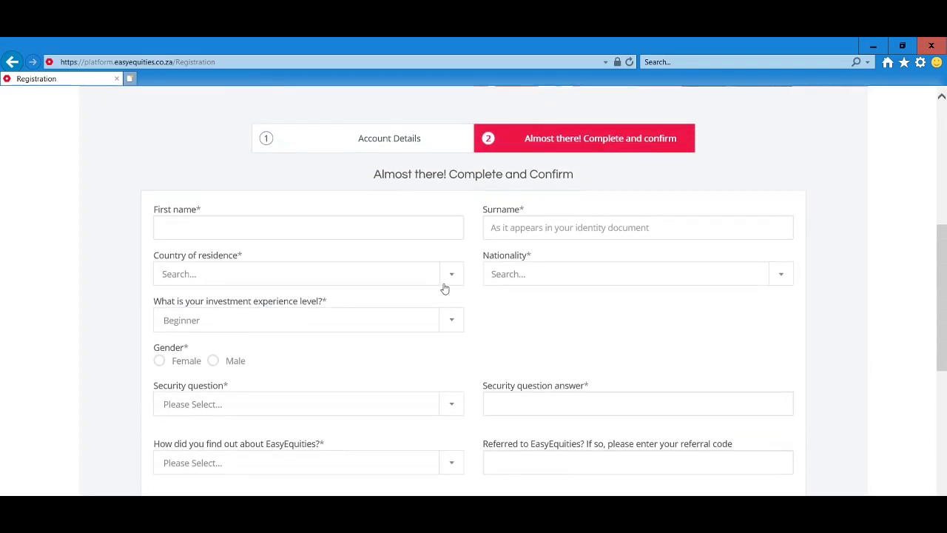
scroll(264, 208, down, 1)
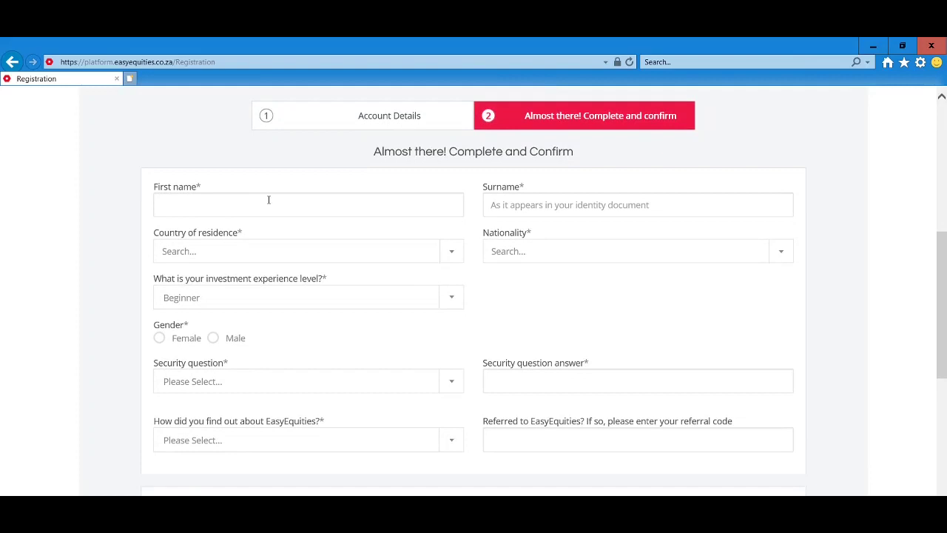
scroll(269, 196, down, 1)
scroll(268, 203, up, 2)
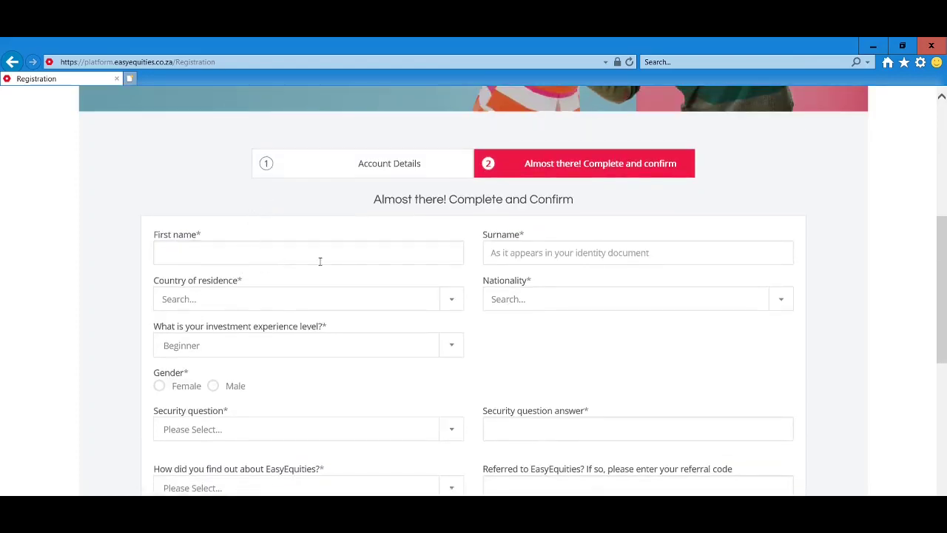
scroll(525, 321, down, 1)
scroll(286, 290, down, 5)
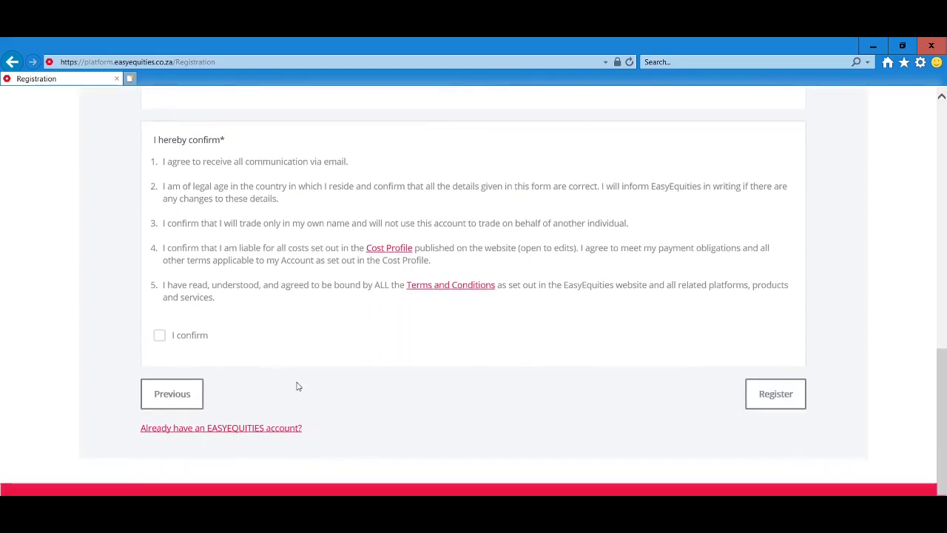
scroll(338, 395, up, 2)
scroll(452, 378, down, 1)
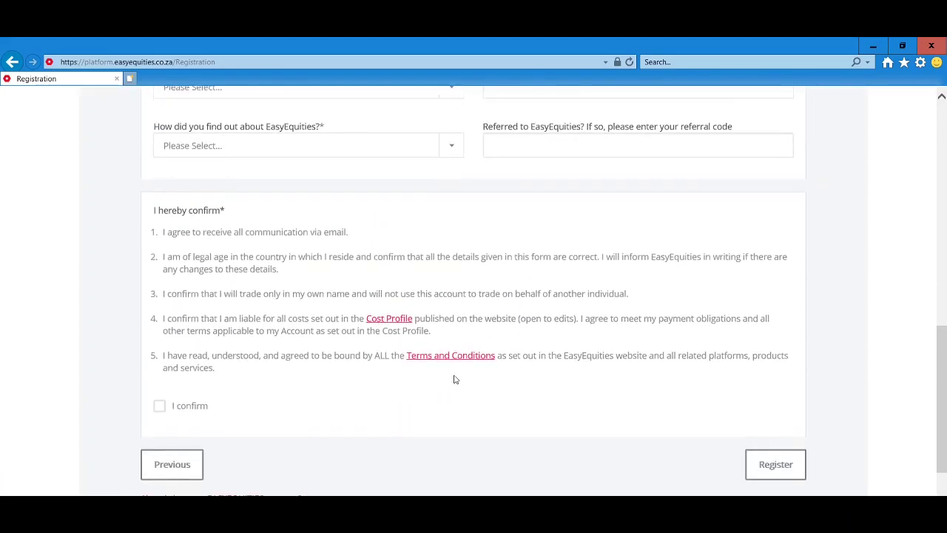
scroll(423, 311, up, 4)
scroll(397, 289, up, 2)
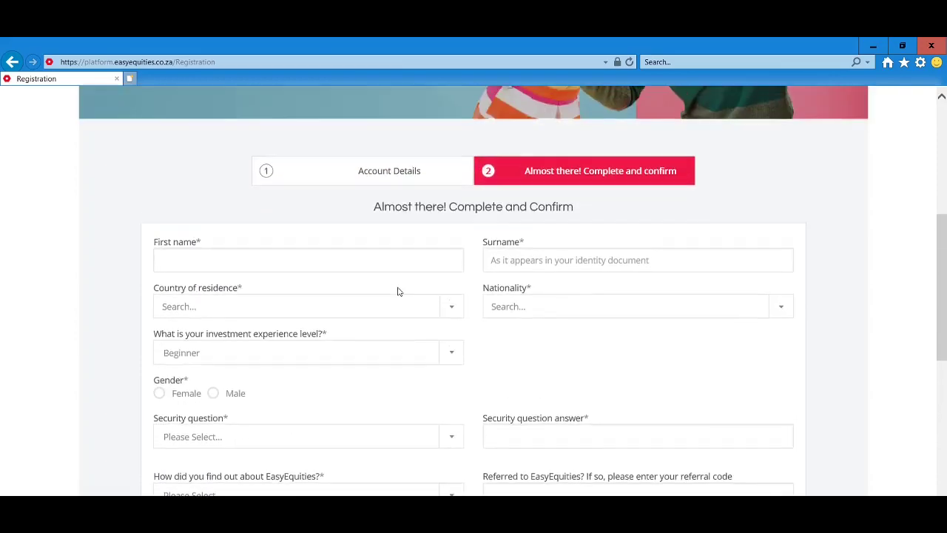
scroll(398, 296, up, 2)
scroll(400, 296, up, 2)
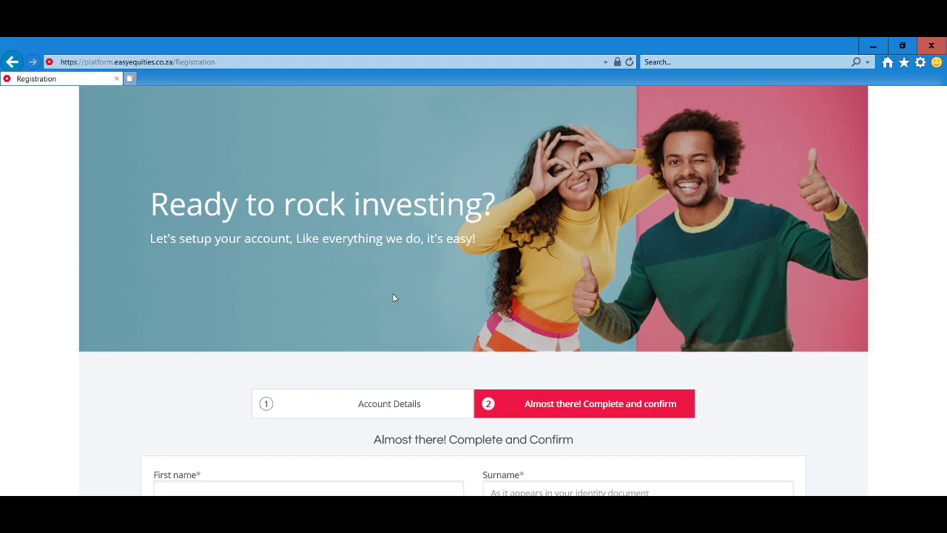
Scroll through the step 2 form to review its fields and confirmation declarations.
scroll(278, 354, down, 3)
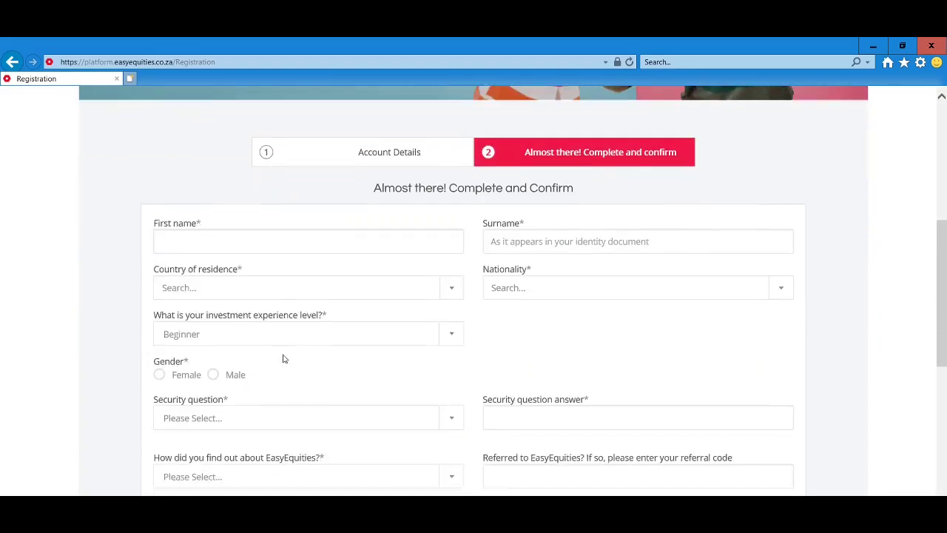
scroll(348, 296, down, 1)
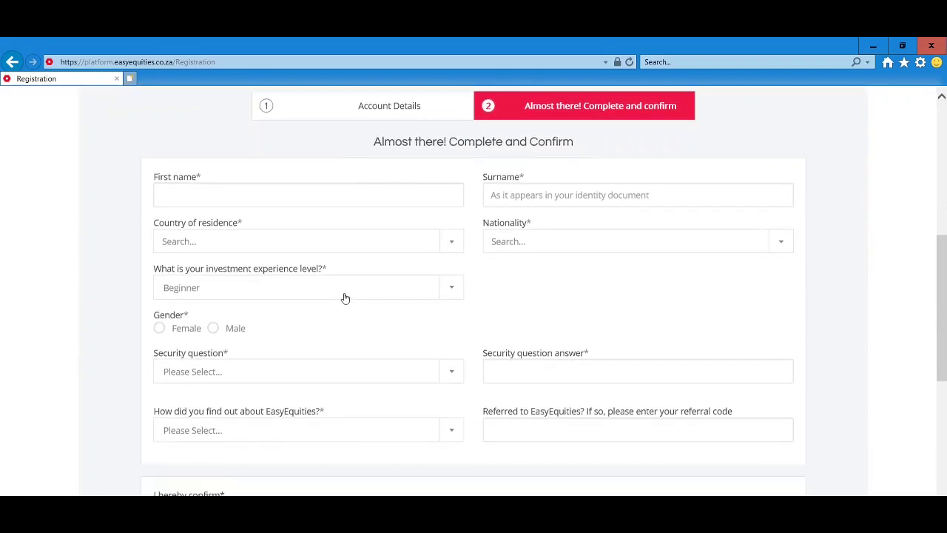
scroll(397, 293, down, 1)
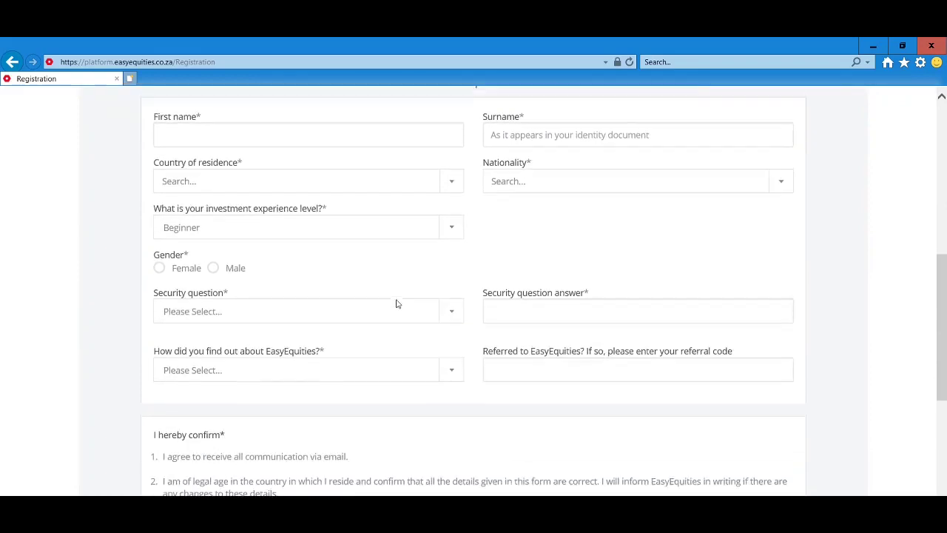
scroll(396, 304, down, 2)
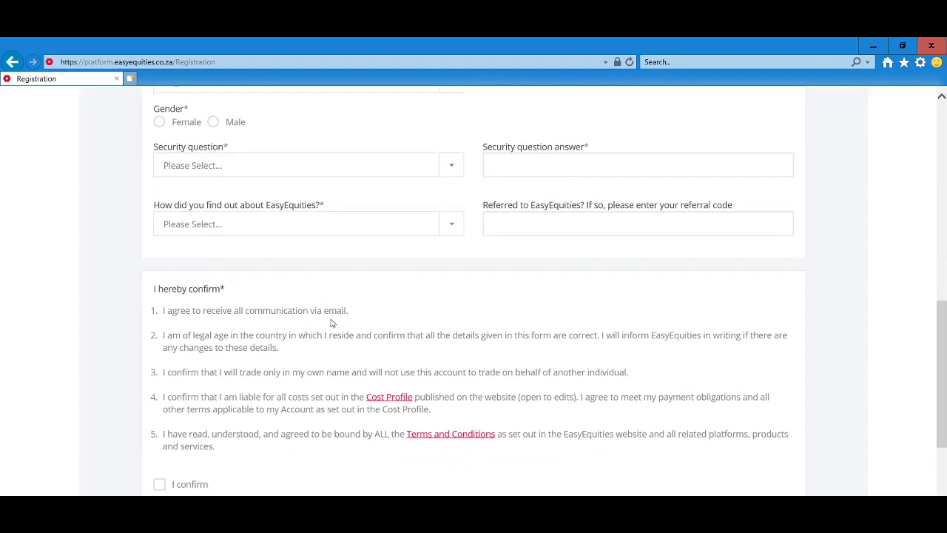
scroll(332, 323, up, 1)
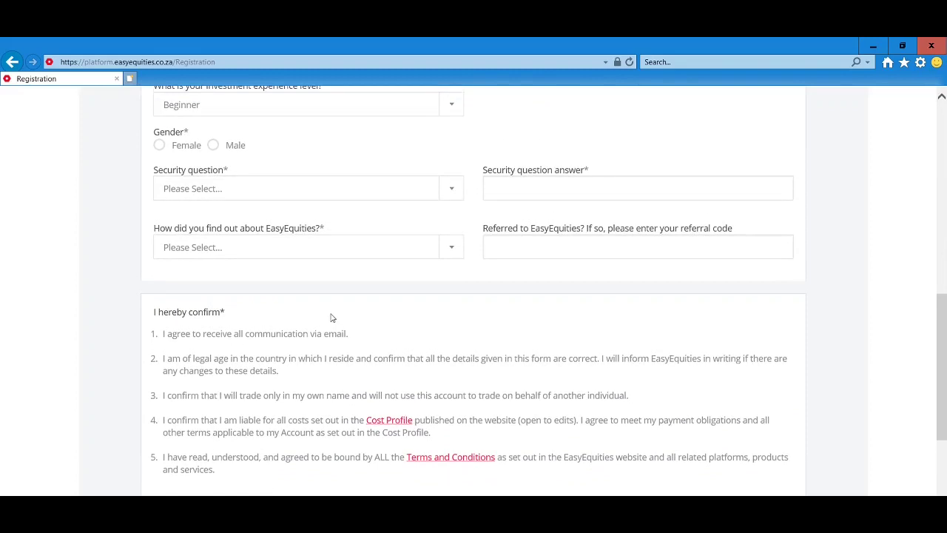
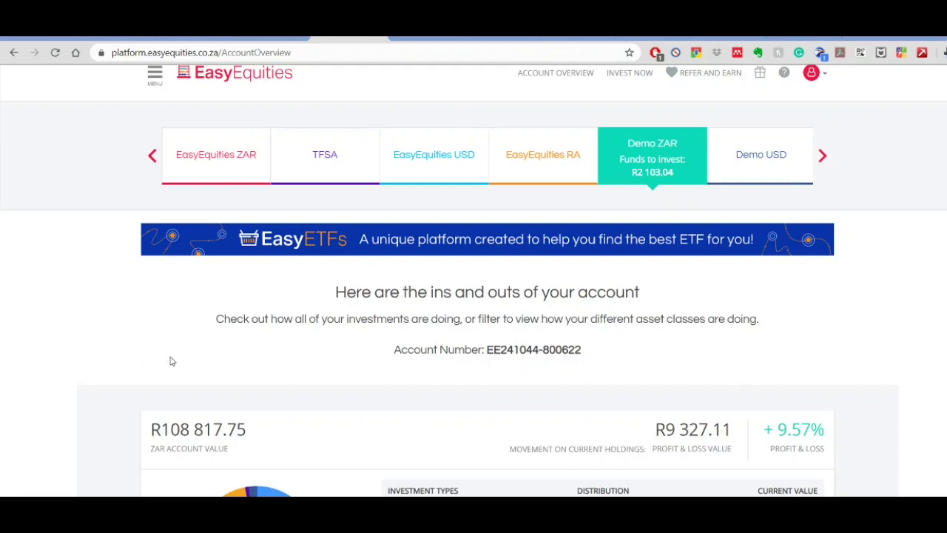
Go to the Invest Now equities page and scroll down to its Category Tags.
scroll(169, 365, down, 4)
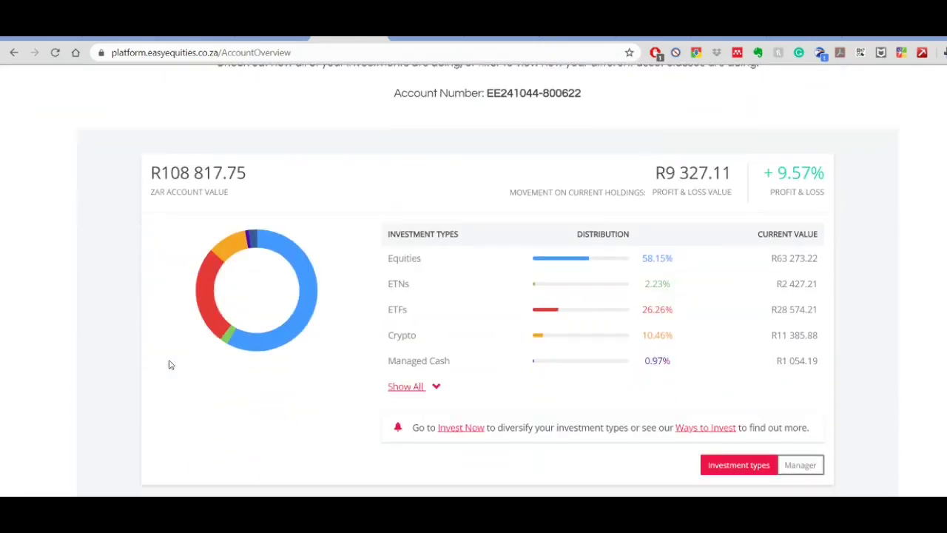
scroll(175, 360, up, 4)
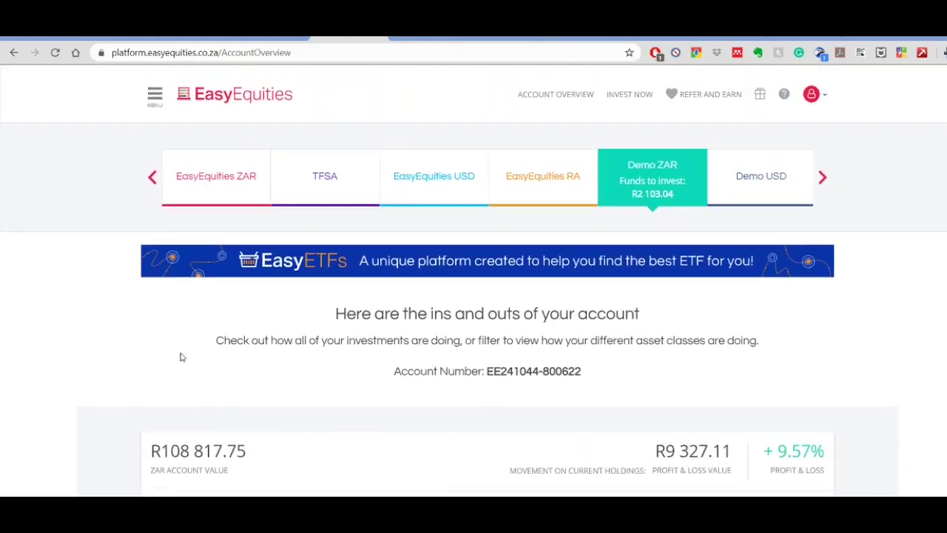
click(636, 102)
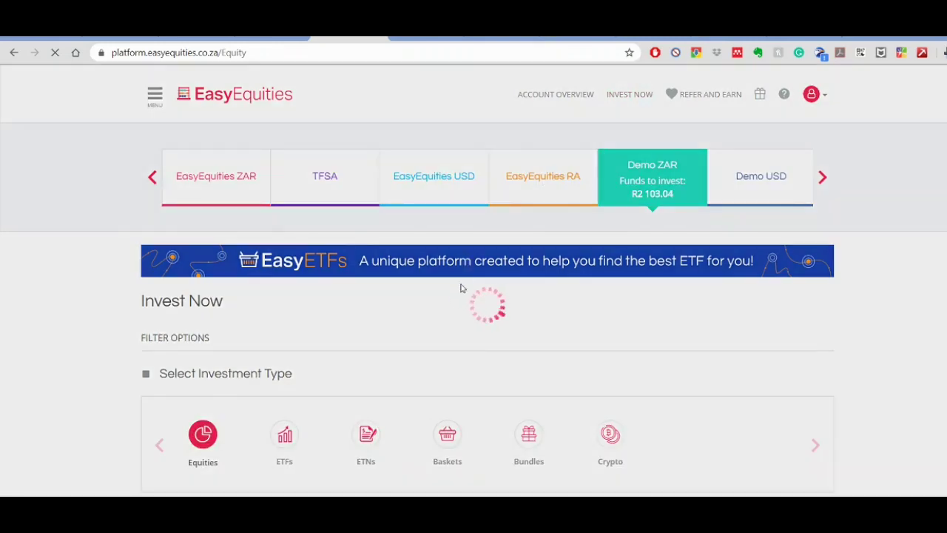
scroll(455, 303, down, 1)
scroll(444, 305, down, 3)
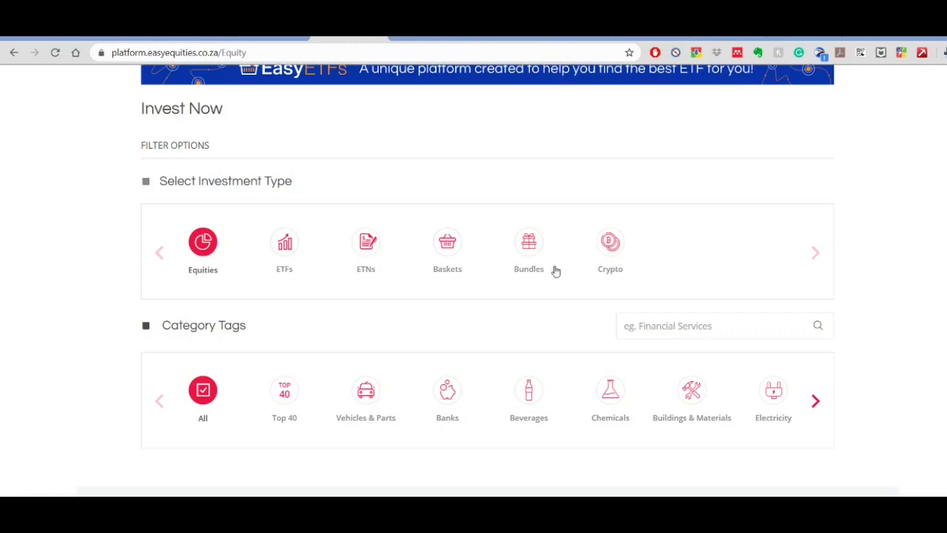
scroll(540, 281, down, 2)
scroll(327, 302, up, 2)
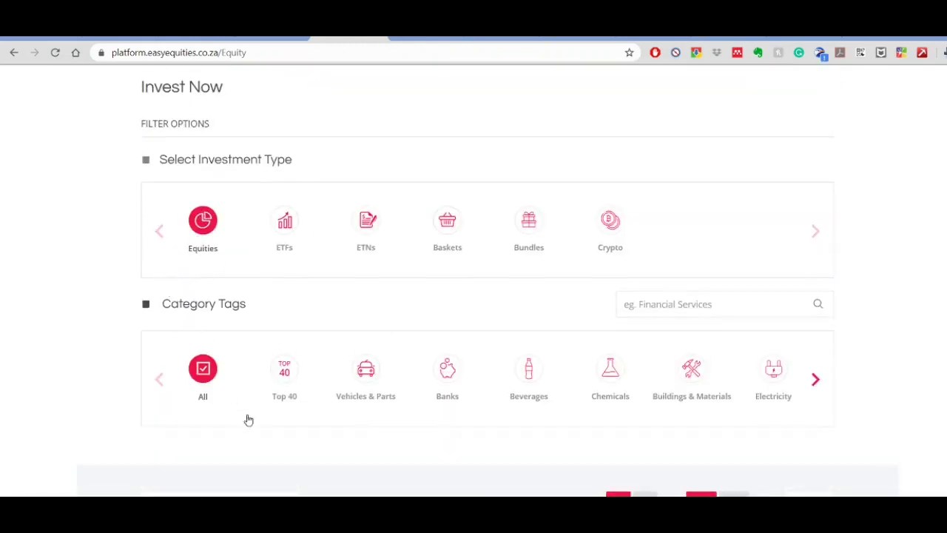
scroll(245, 419, down, 1)
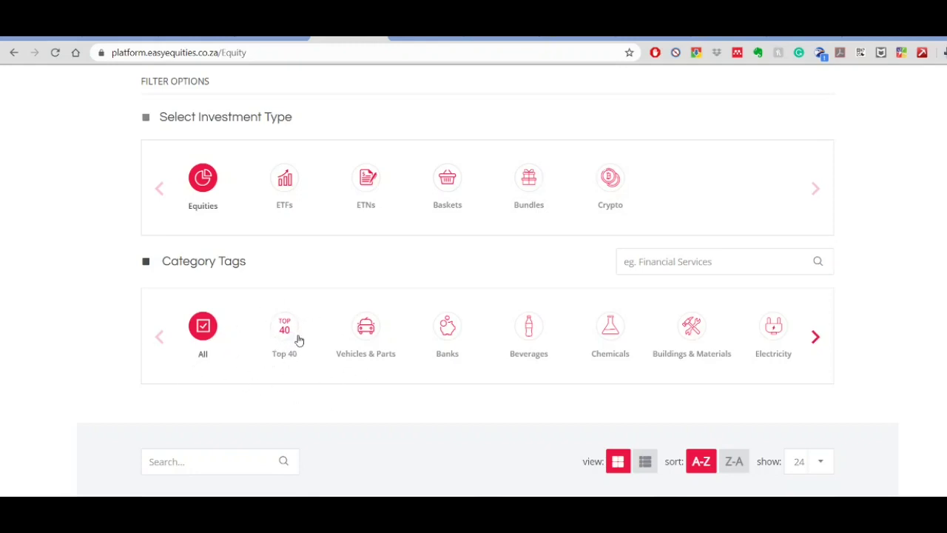
scroll(292, 335, down, 1)
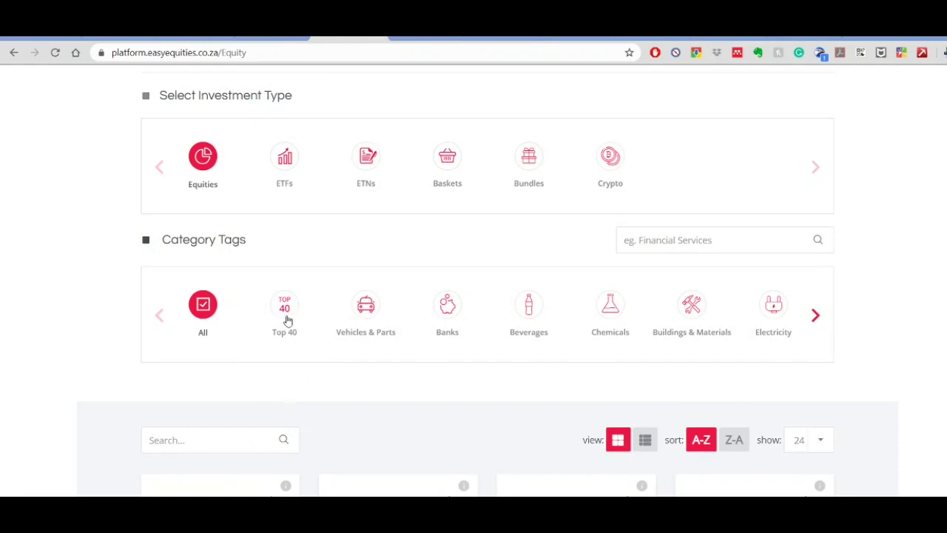
Filter the equities list to the Top 40 category.
click(289, 322)
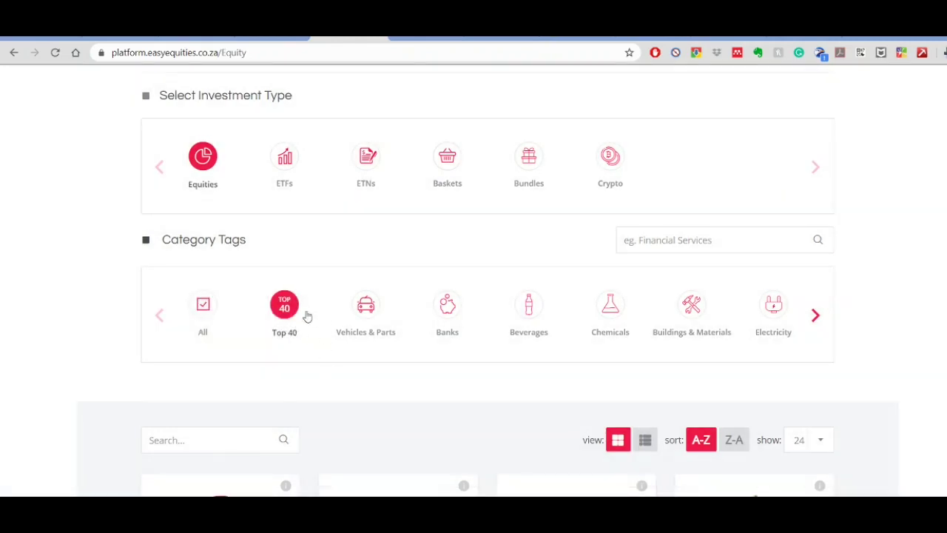
scroll(417, 374, down, 3)
scroll(418, 386, down, 7)
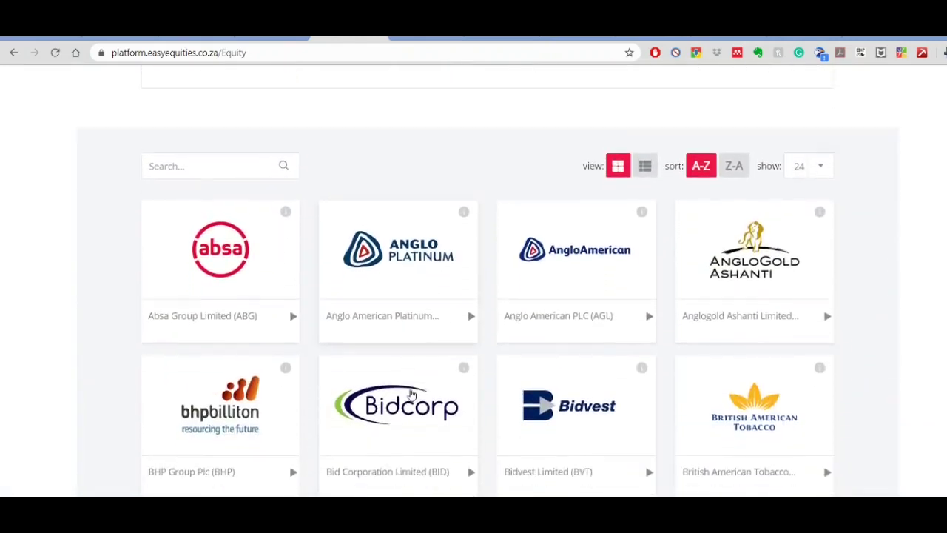
scroll(411, 389, down, 5)
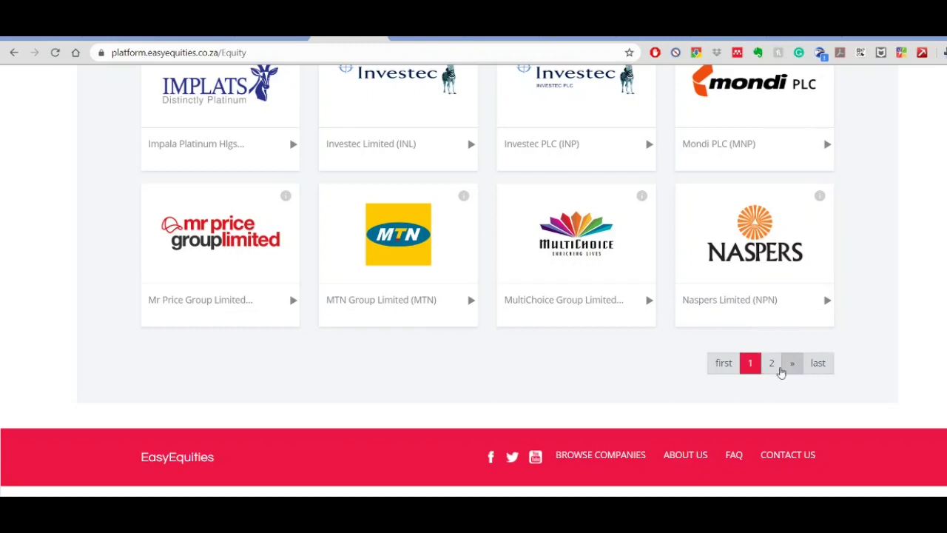
scroll(558, 355, up, 1)
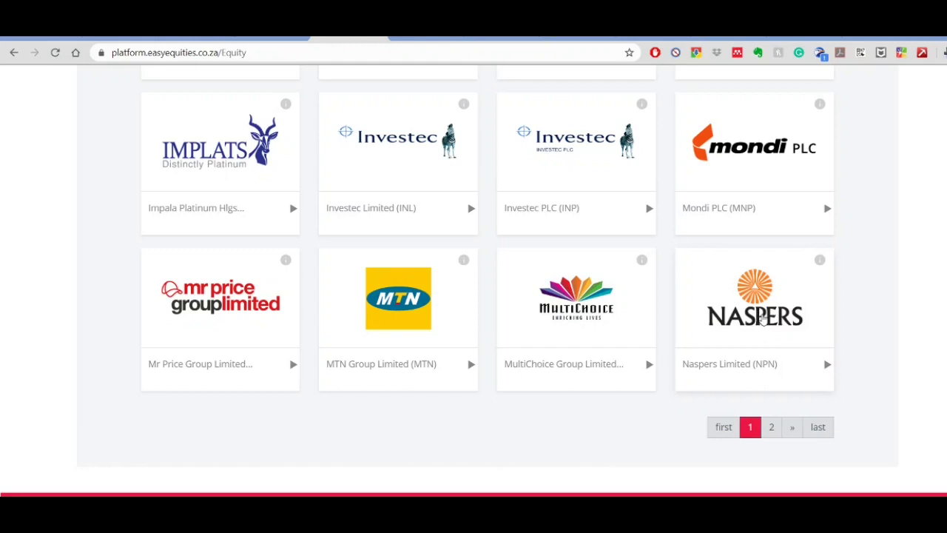
Open the Naspers Limited (NPN) details page and browse its buy options.
click(762, 323)
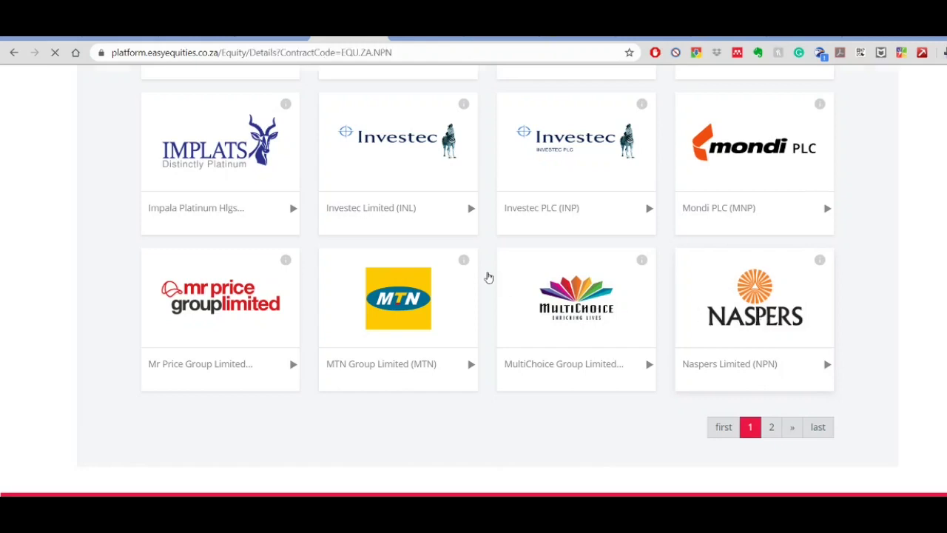
scroll(457, 280, down, 3)
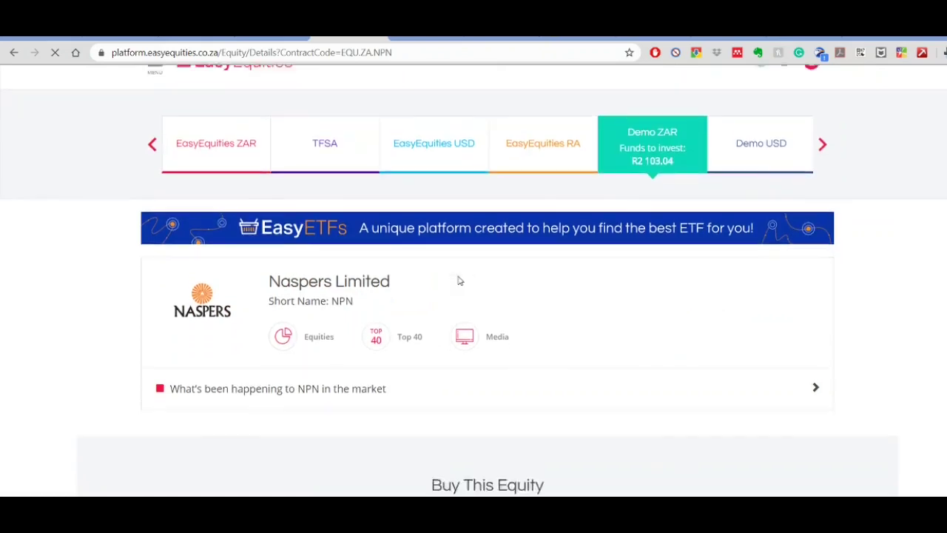
scroll(459, 281, down, 1)
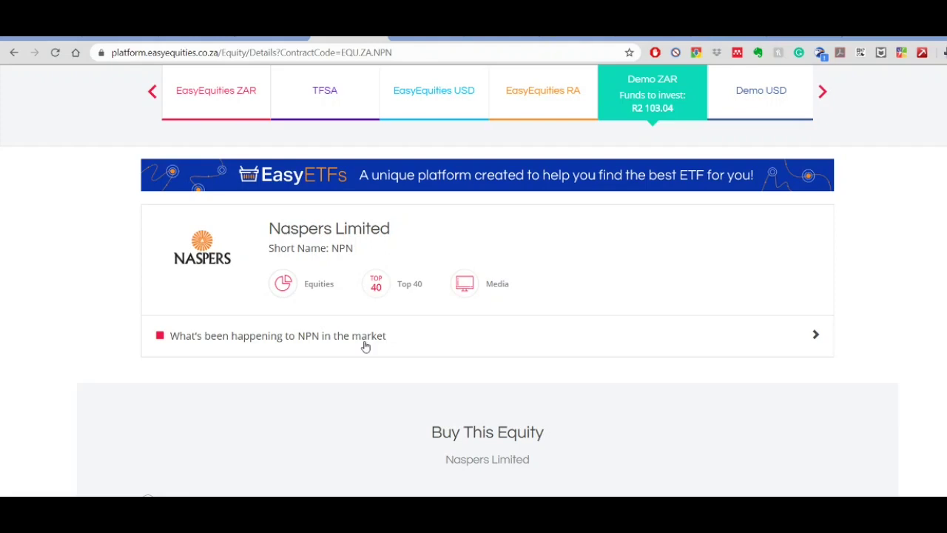
scroll(552, 309, down, 1)
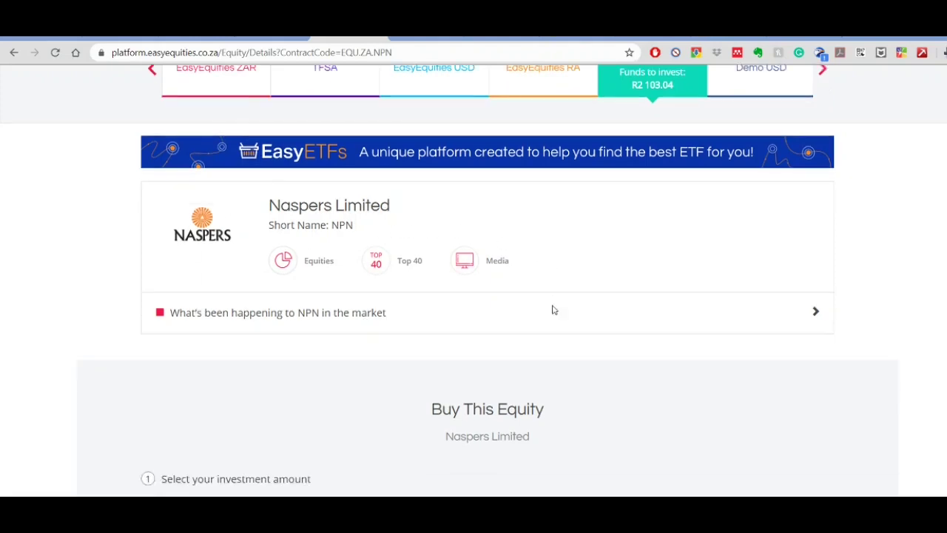
scroll(553, 310, down, 2)
scroll(442, 372, up, 2)
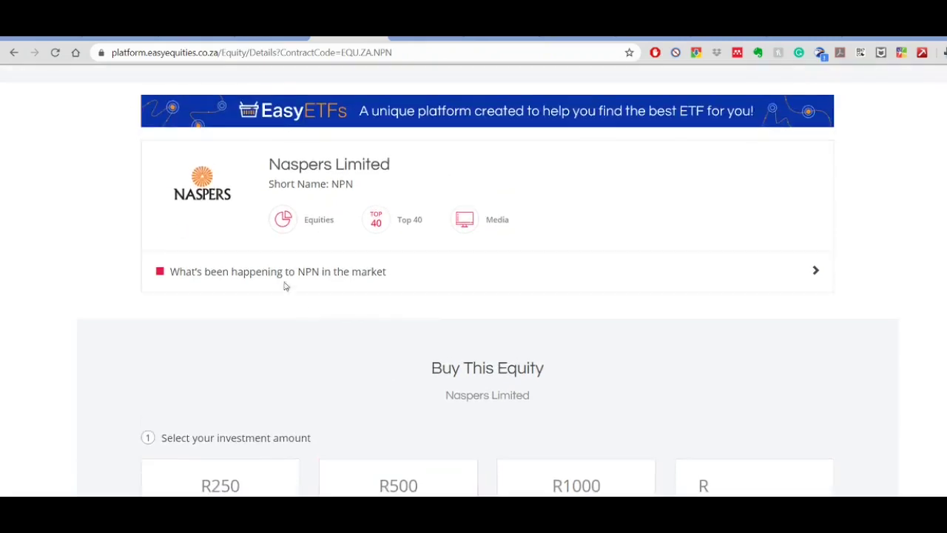
Expand NPN's market performance and step the chart through 1M, 3M and 6M to 1Y.
click(275, 273)
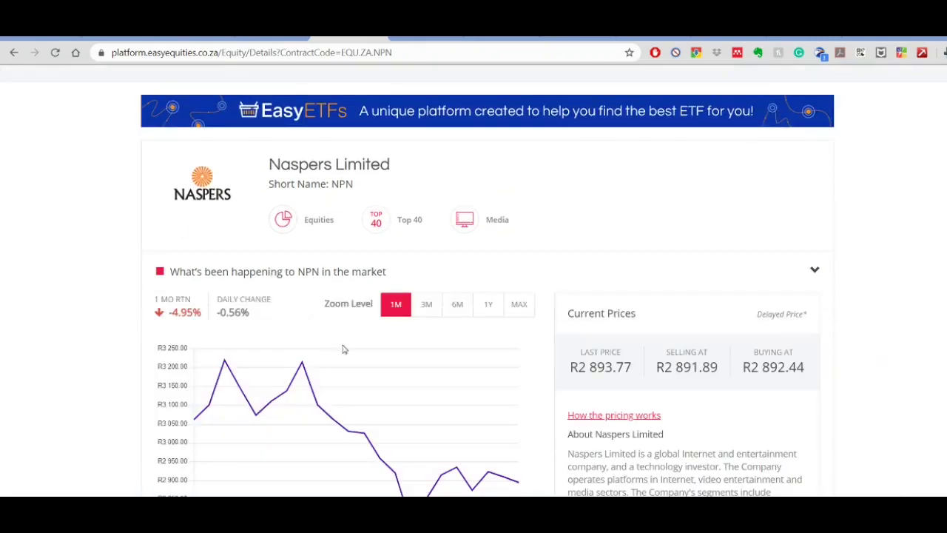
click(432, 310)
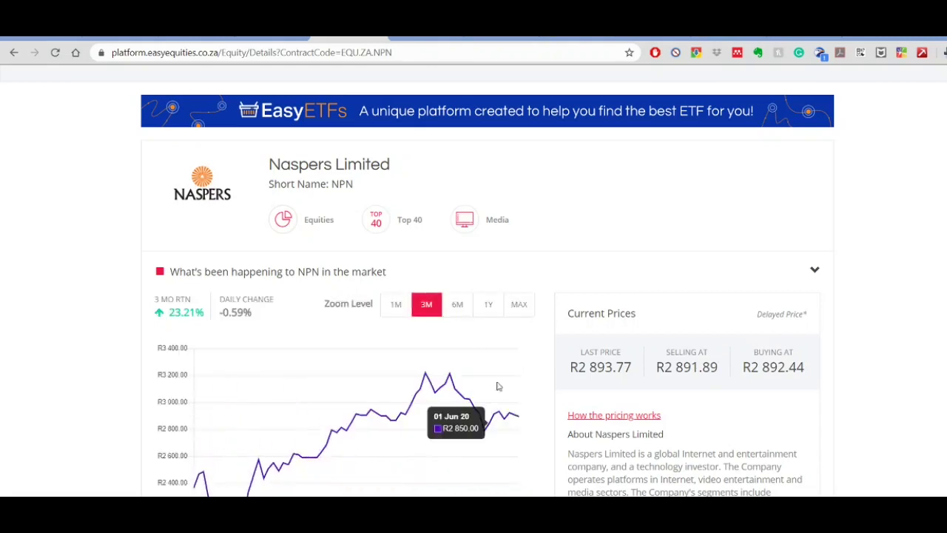
click(396, 307)
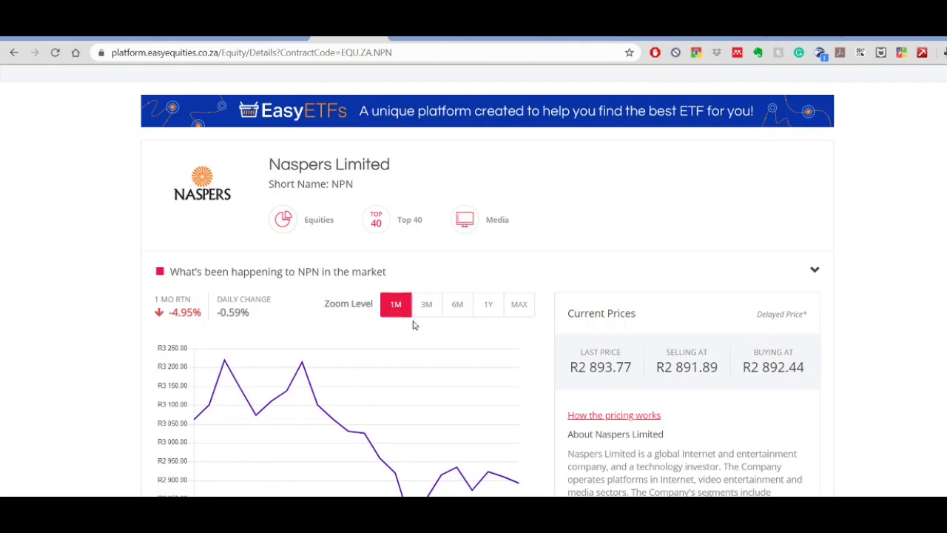
click(427, 310)
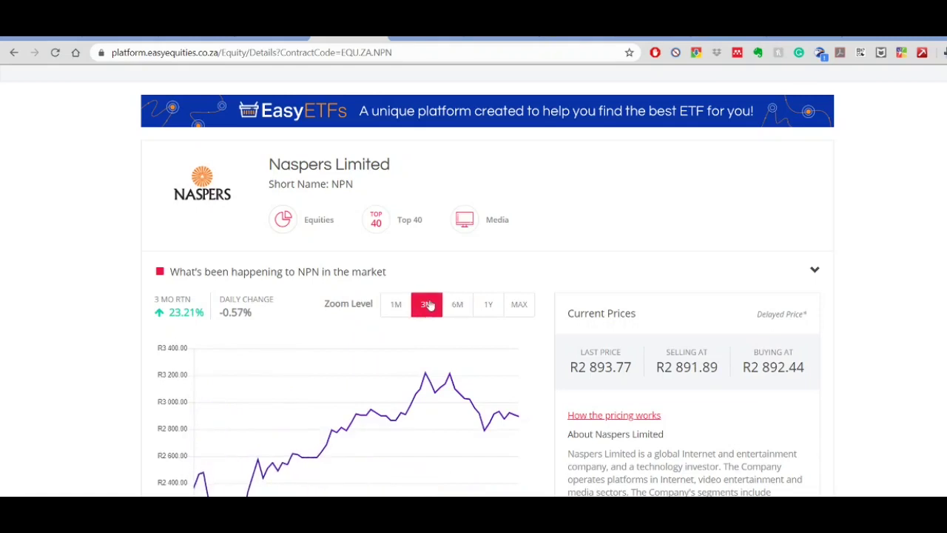
click(456, 311)
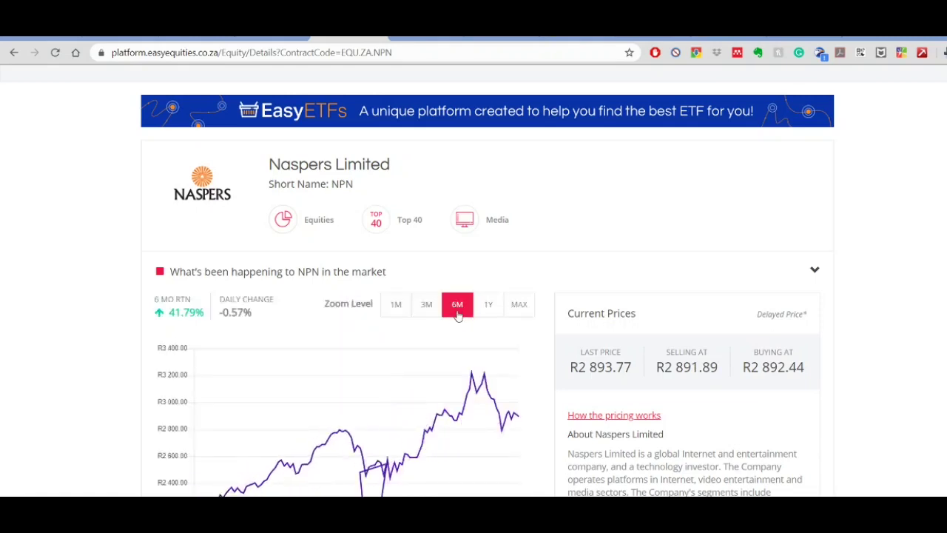
click(483, 314)
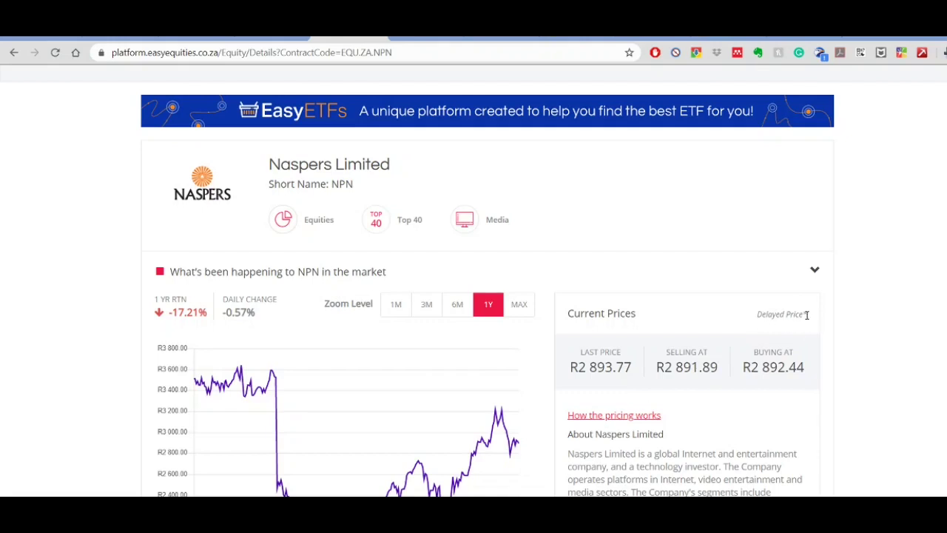
Highlight the R2 892.44 buying price, then scroll to the Buy This Equity amounts.
scroll(807, 314, down, 2)
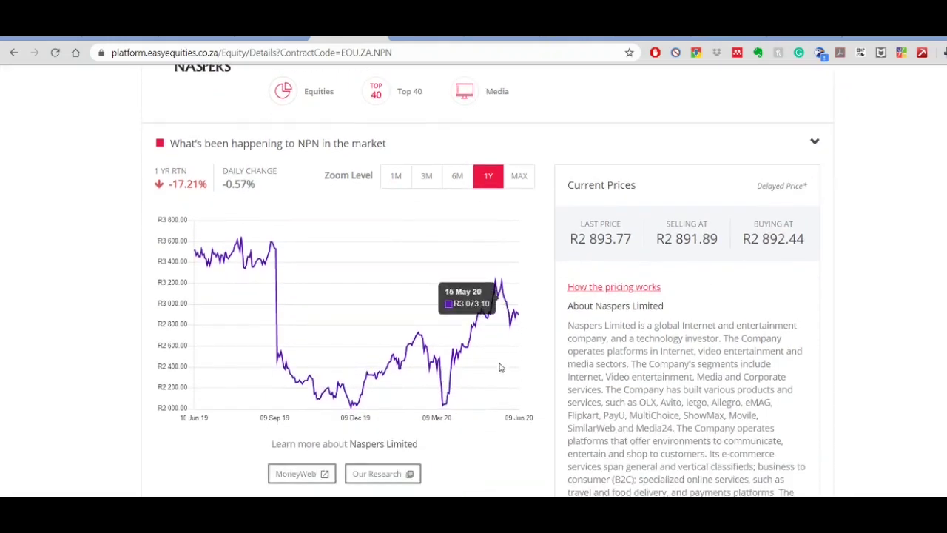
scroll(499, 366, down, 3)
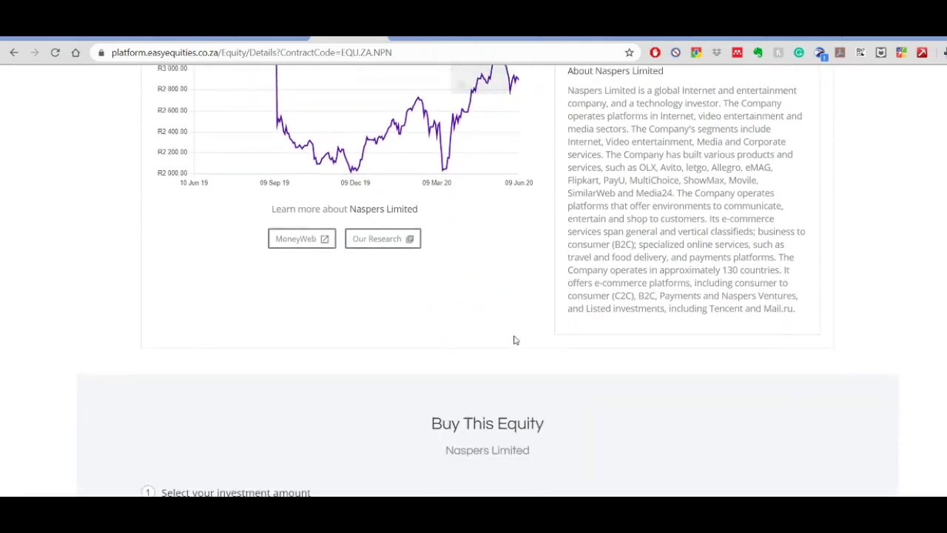
scroll(515, 340, down, 2)
scroll(514, 400, up, 3)
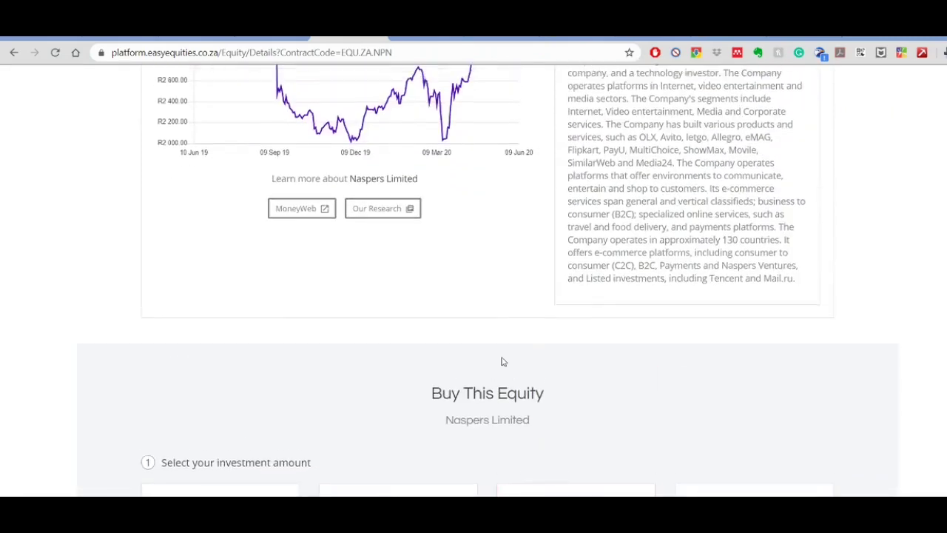
scroll(503, 359, up, 3)
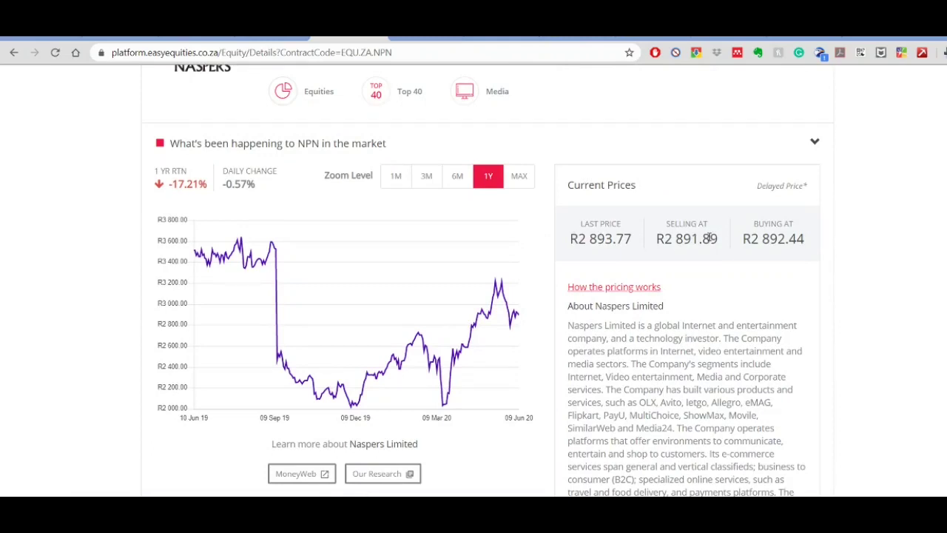
drag(740, 239, 807, 239)
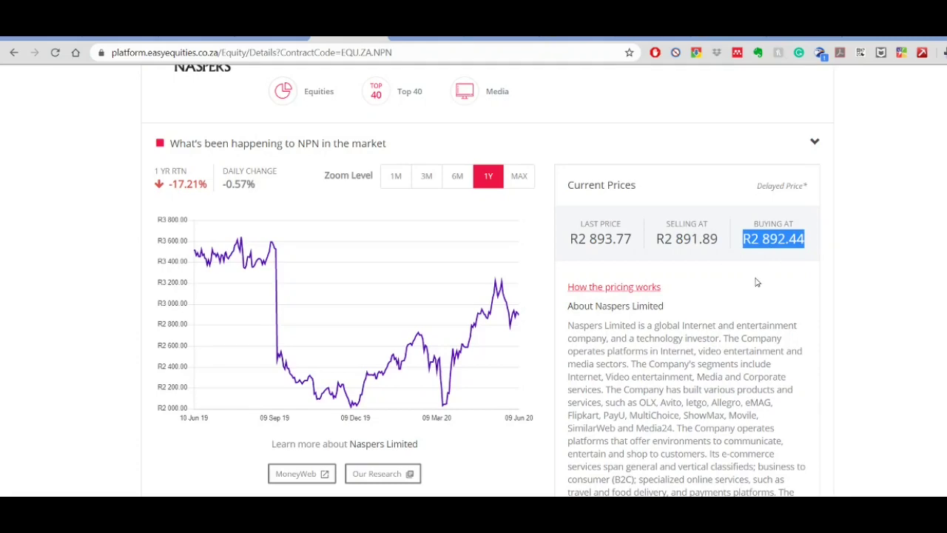
scroll(750, 298, down, 2)
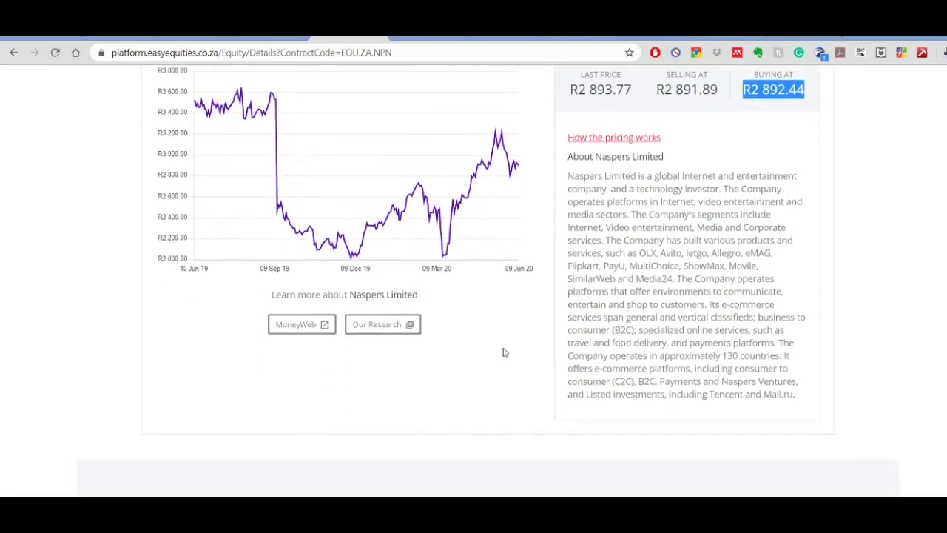
scroll(566, 355, down, 3)
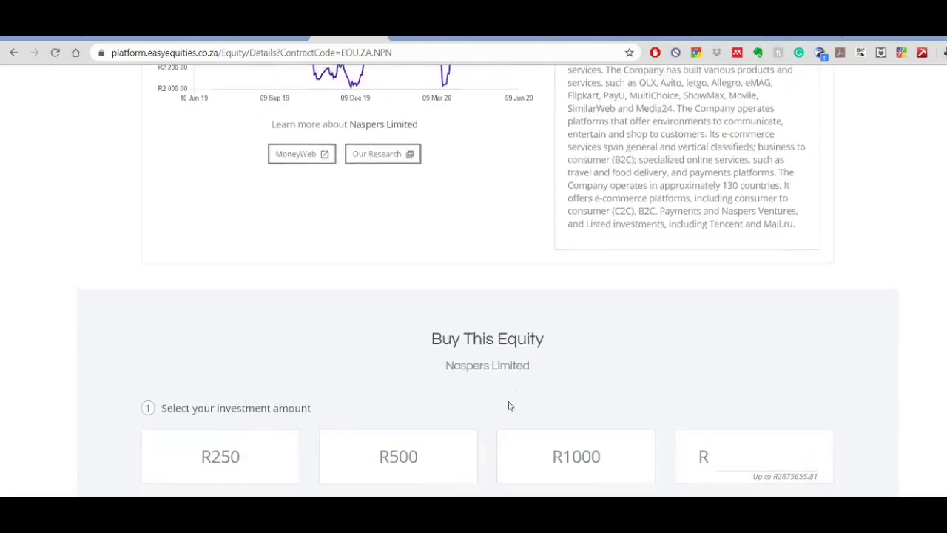
scroll(508, 406, down, 1)
Choose R1000 as a once-off Naspers investment to reach the Confirm page.
click(740, 373)
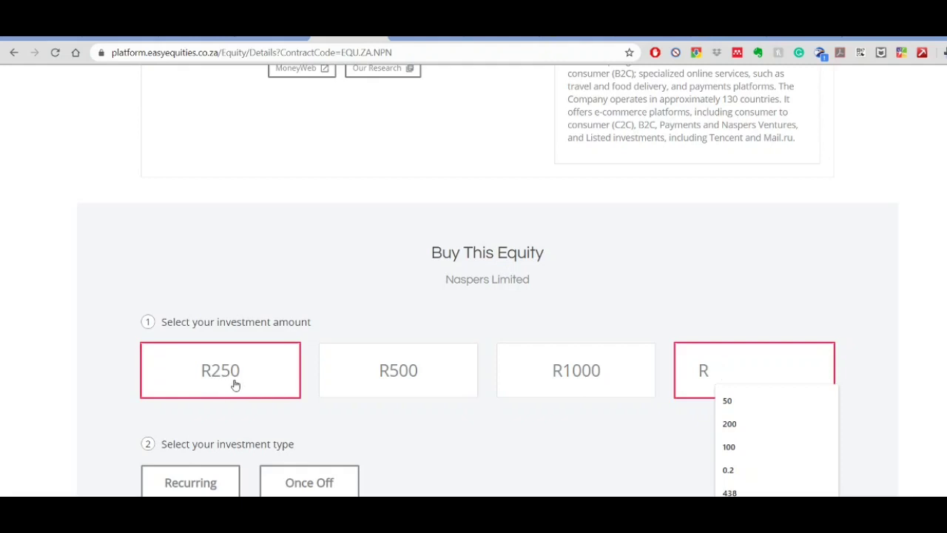
click(229, 377)
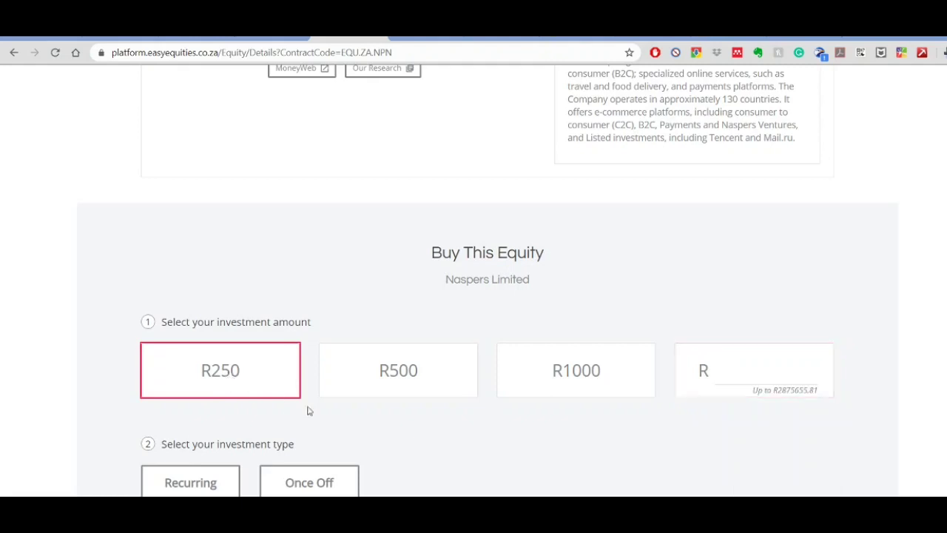
click(594, 373)
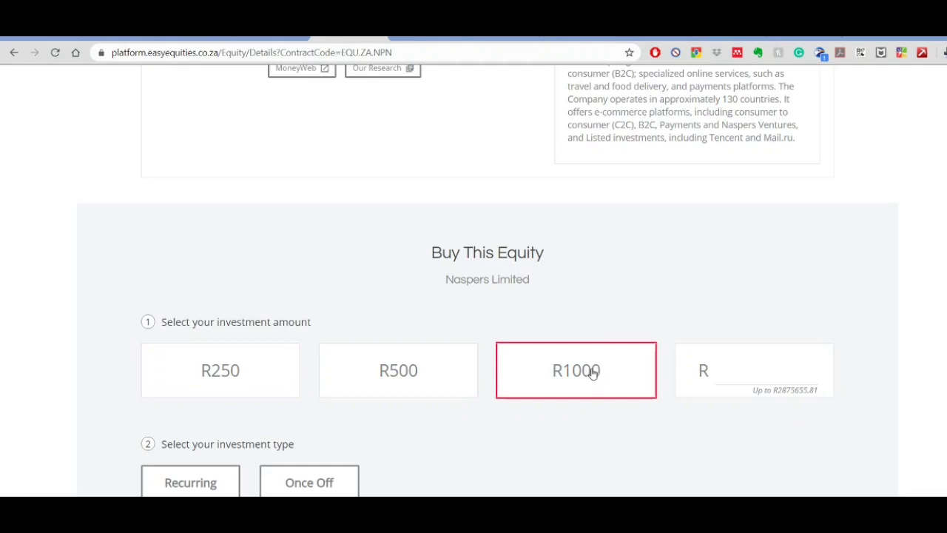
scroll(592, 373, down, 3)
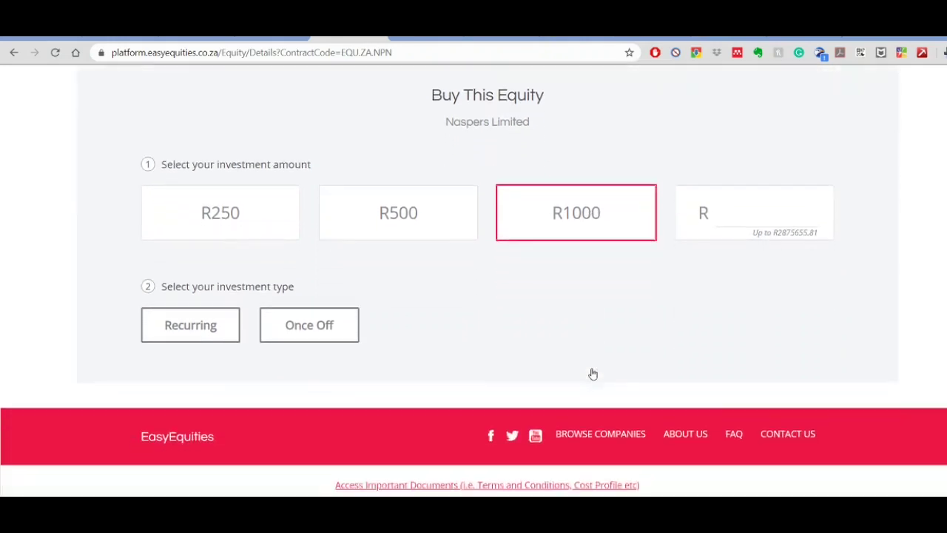
click(327, 296)
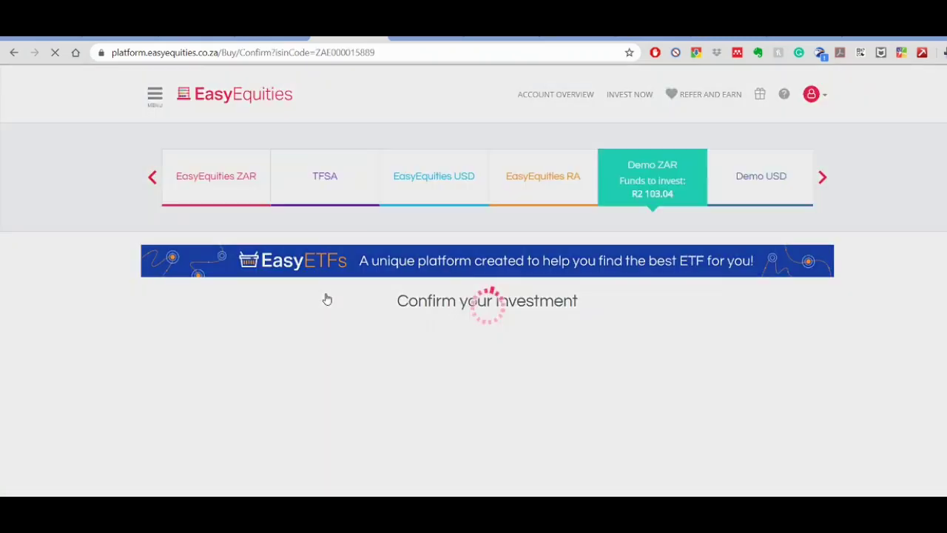
scroll(489, 335, down, 1)
scroll(491, 334, down, 4)
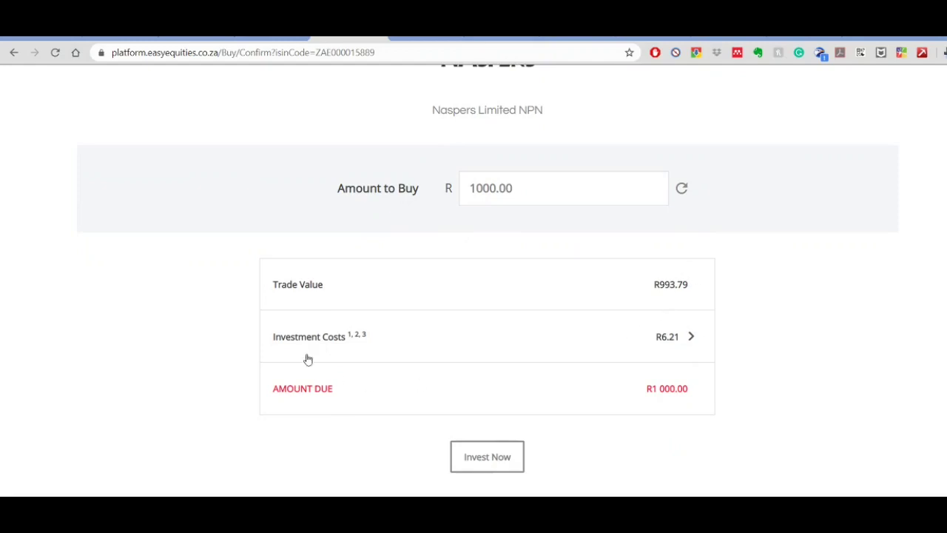
click(647, 348)
scroll(603, 348, down, 1)
scroll(603, 347, down, 2)
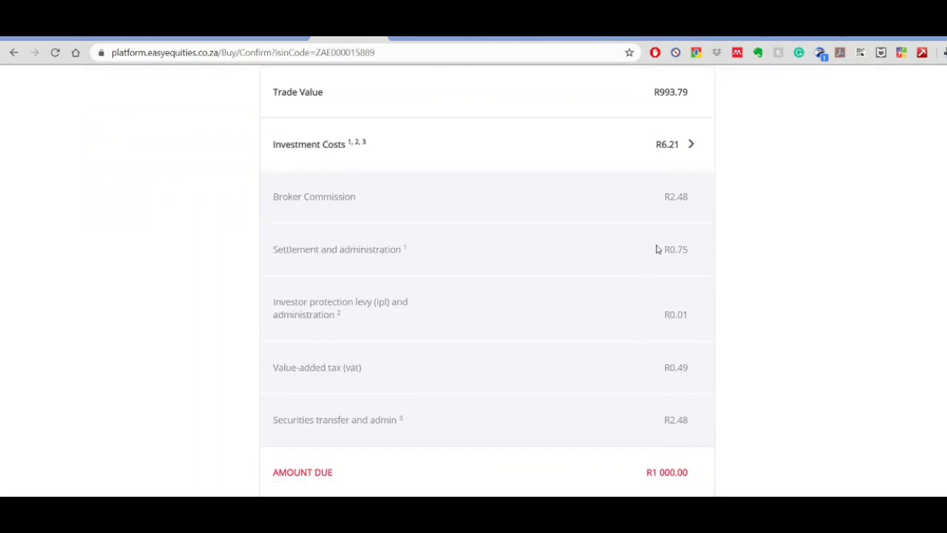
scroll(629, 211, up, 1)
click(616, 216)
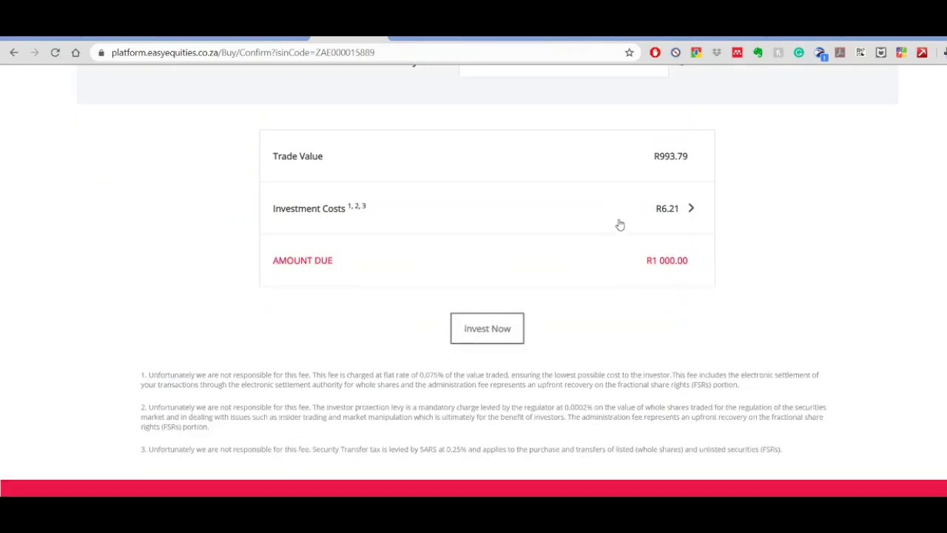
Invest the R1000 in Naspers and review the certificate showing 0.3438 FSR.
click(481, 337)
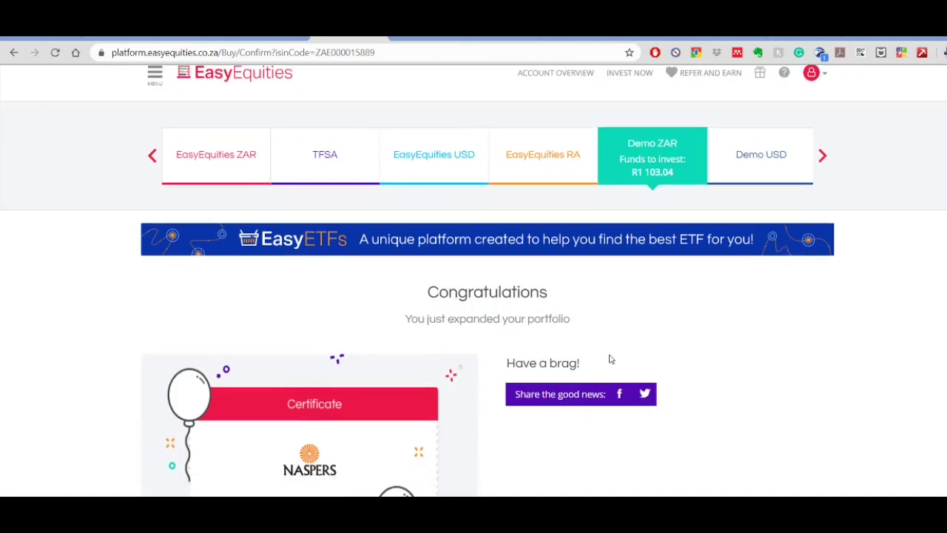
scroll(608, 356, down, 3)
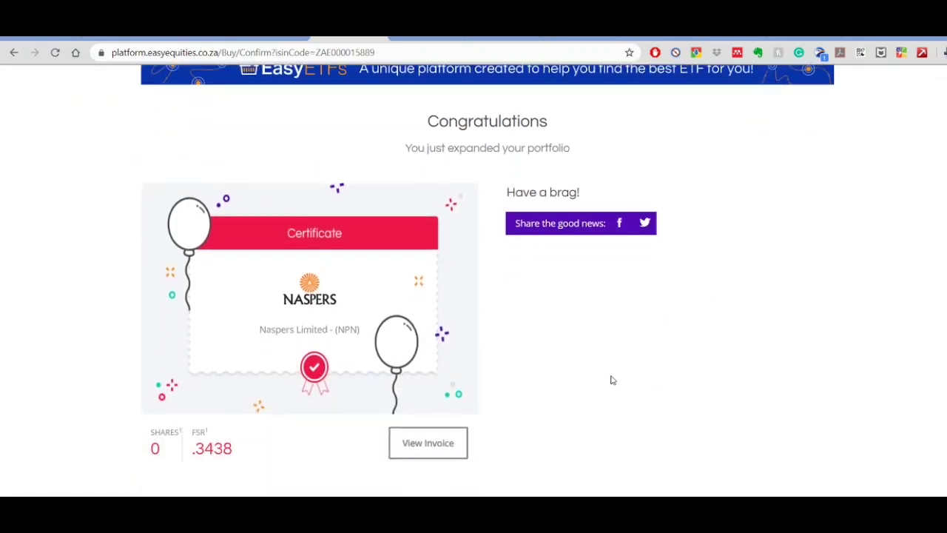
scroll(611, 380, down, 1)
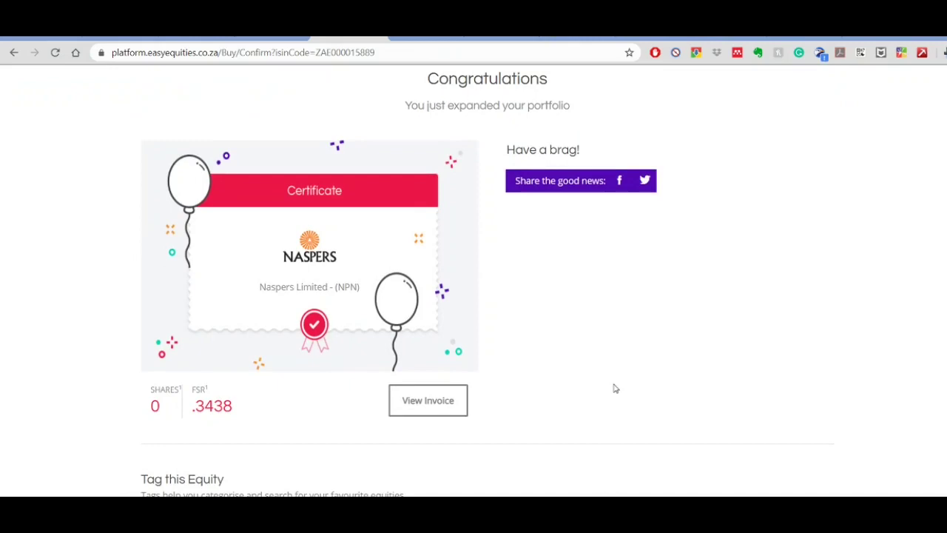
scroll(613, 387, up, 2)
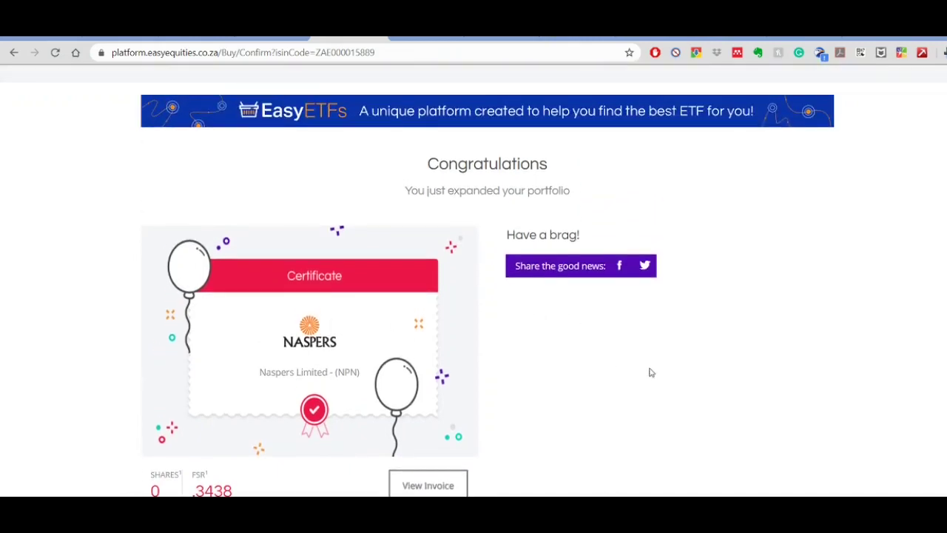
scroll(649, 373, down, 2)
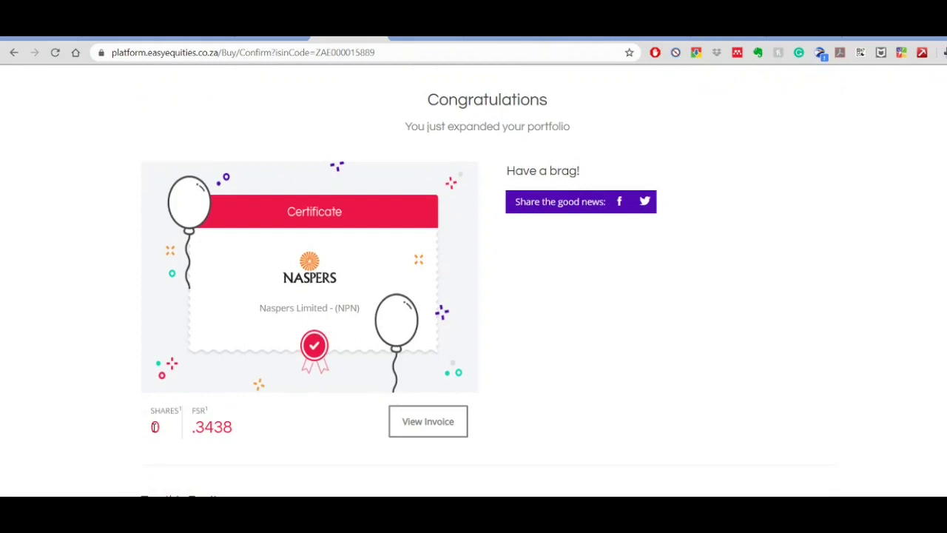
scroll(185, 428, up, 3)
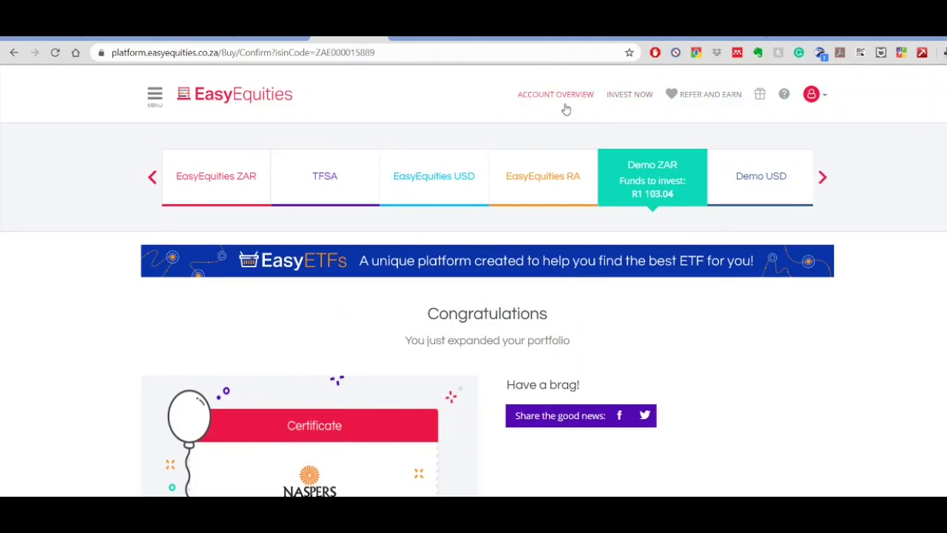
Return to the Invest Now equity list and scroll through it.
click(628, 102)
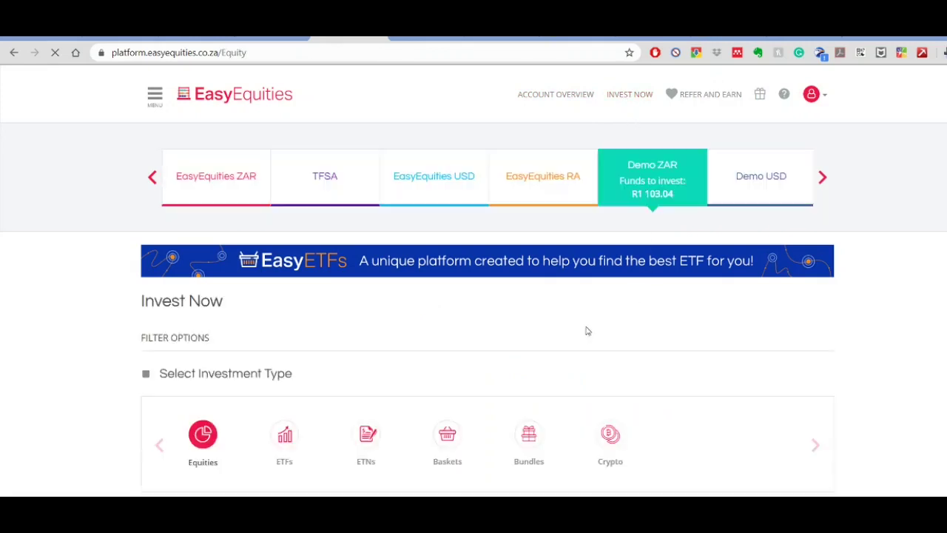
scroll(447, 320, down, 1)
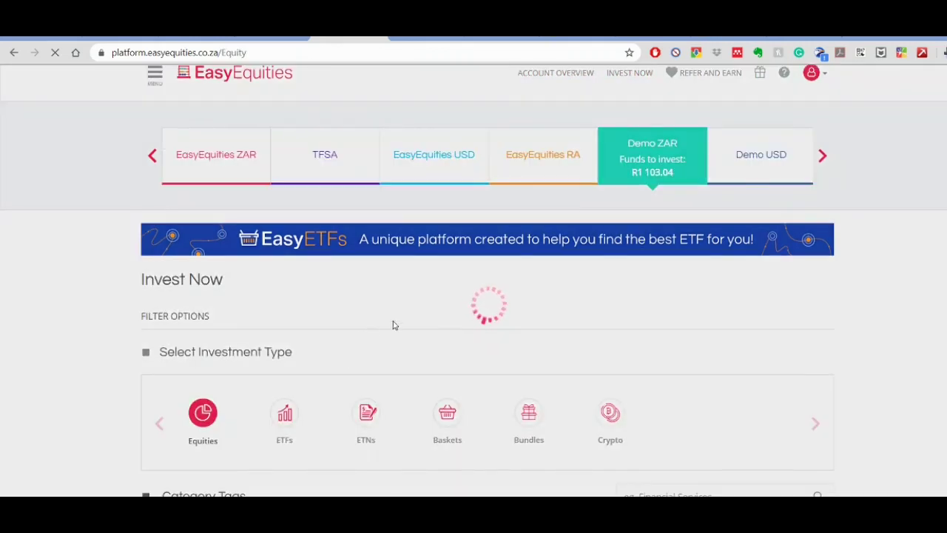
scroll(392, 323, down, 1)
scroll(398, 327, down, 5)
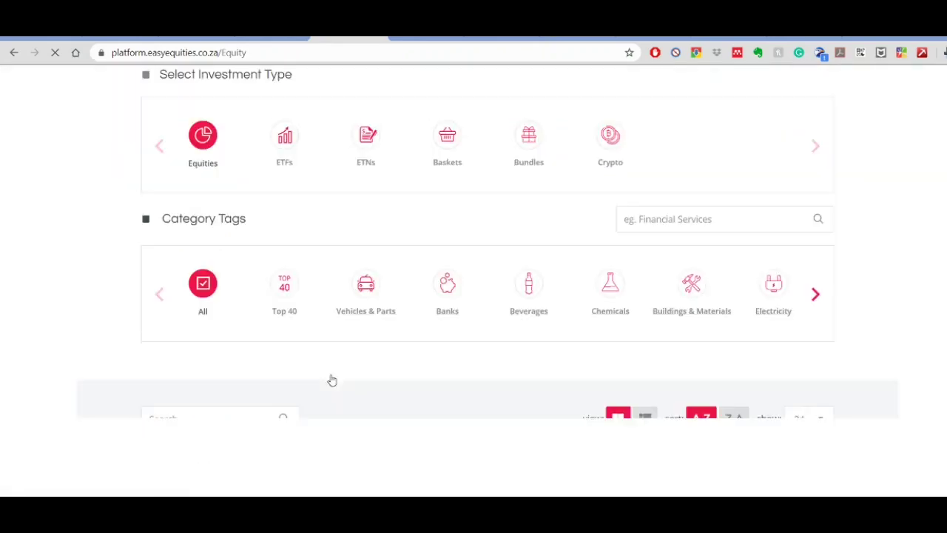
scroll(368, 327, down, 1)
scroll(328, 288, down, 7)
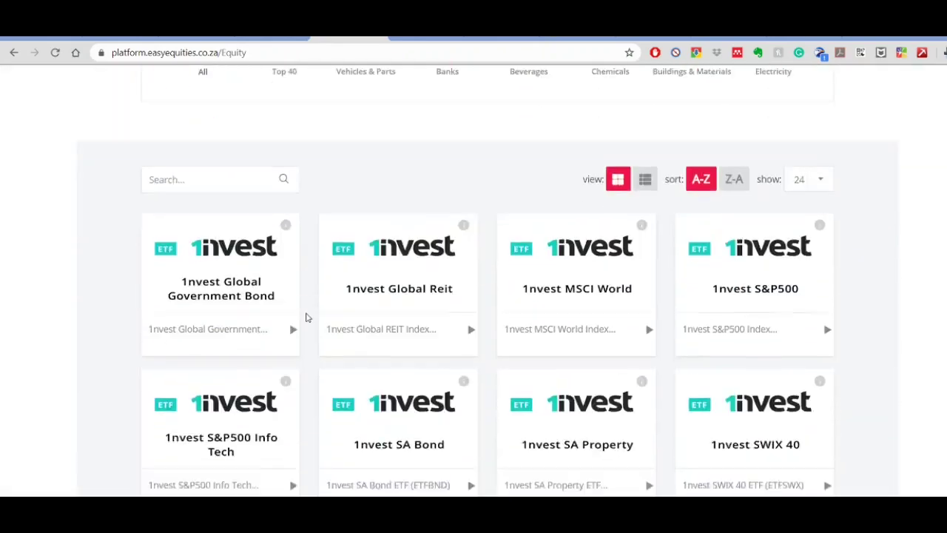
scroll(292, 365, down, 4)
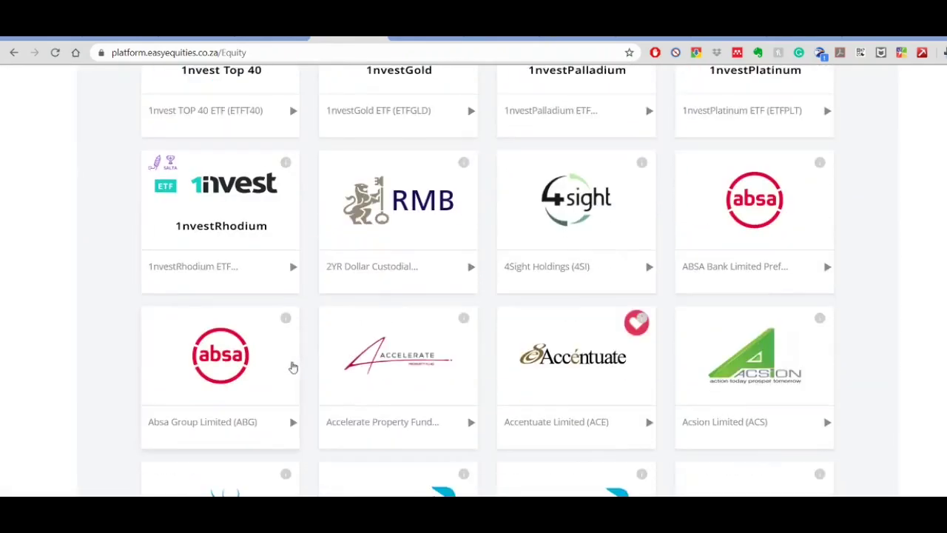
scroll(307, 323, up, 3)
scroll(247, 195, up, 8)
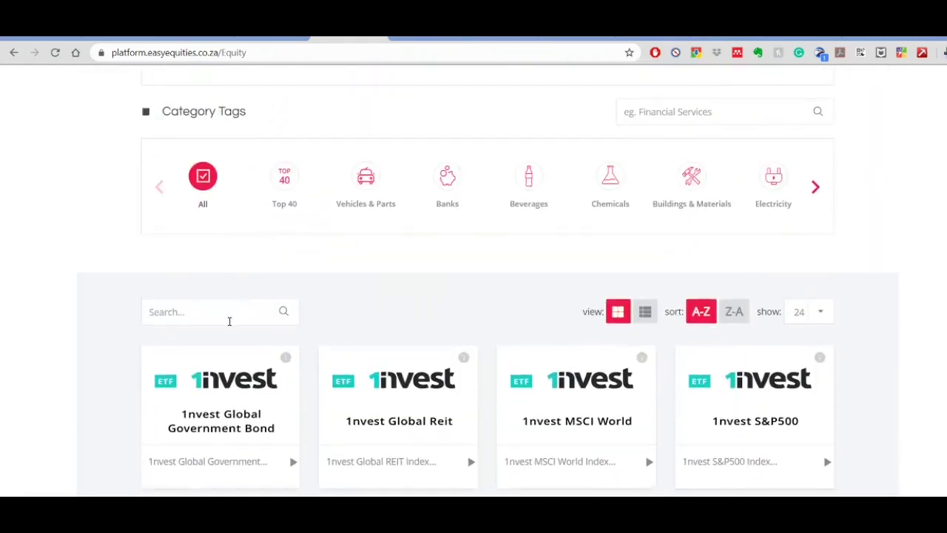
Search the equities for 'woo' and open Woolworths Holdings Limited.
click(229, 321)
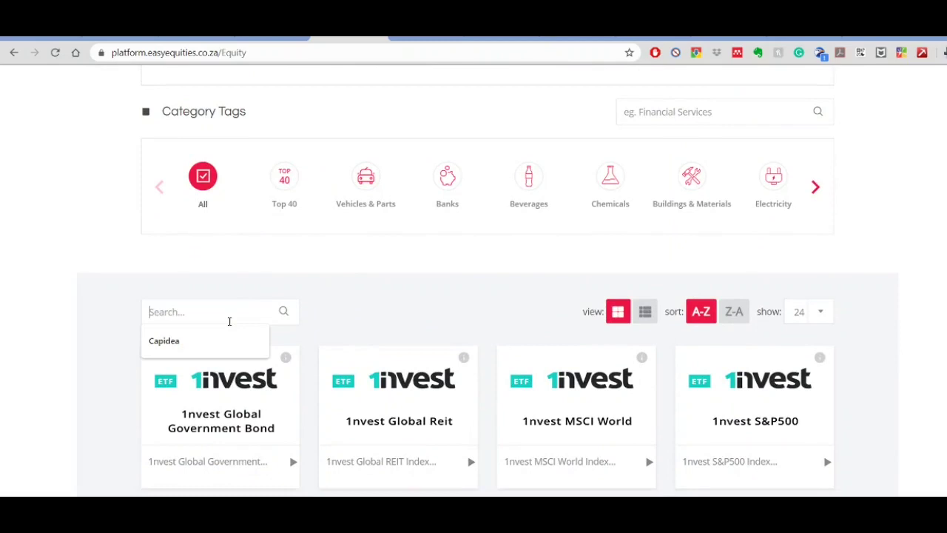
text(w)
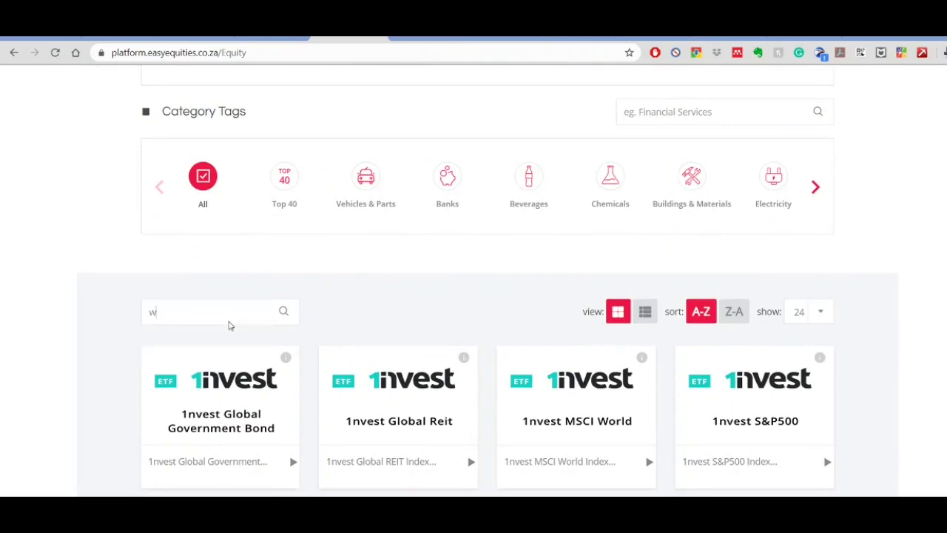
text(oo)
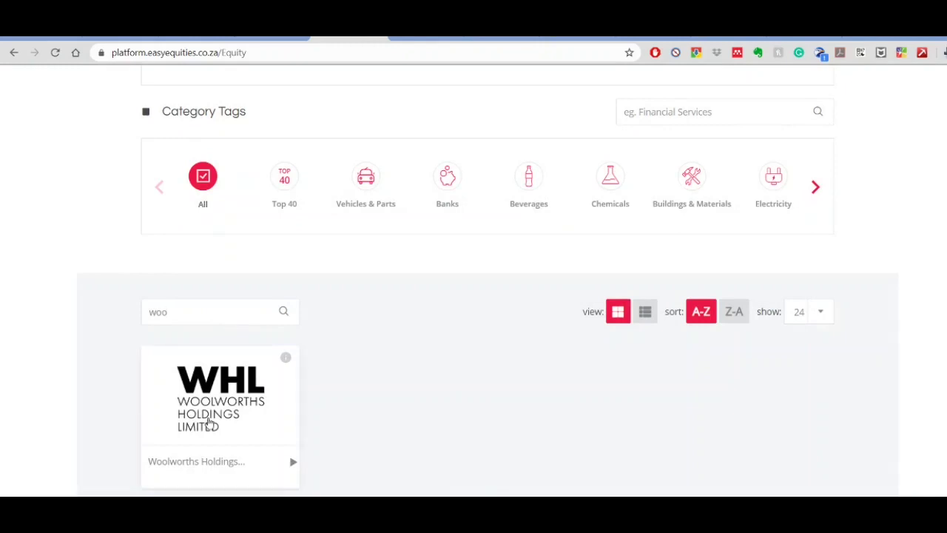
click(282, 431)
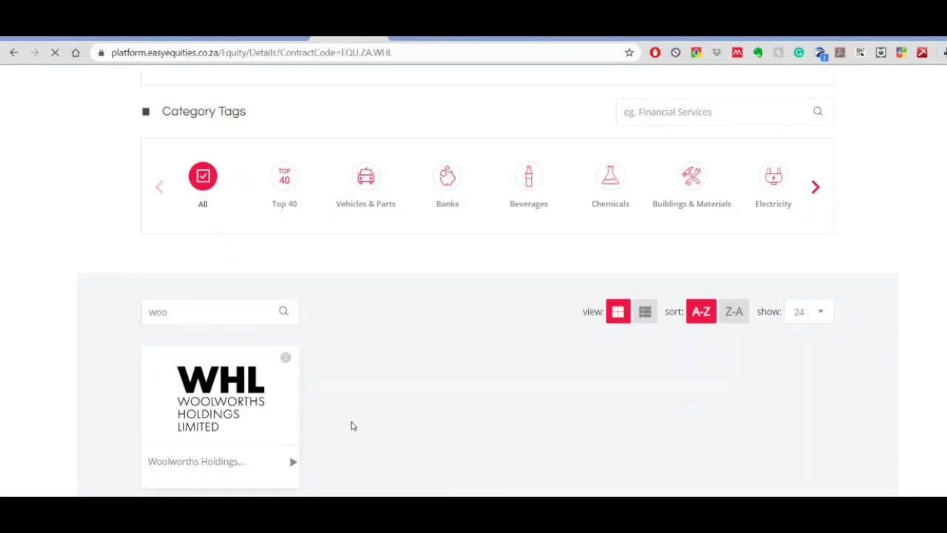
Show Woolworths Holdings' recent market performance and prices.
scroll(340, 385, down, 1)
scroll(348, 368, down, 1)
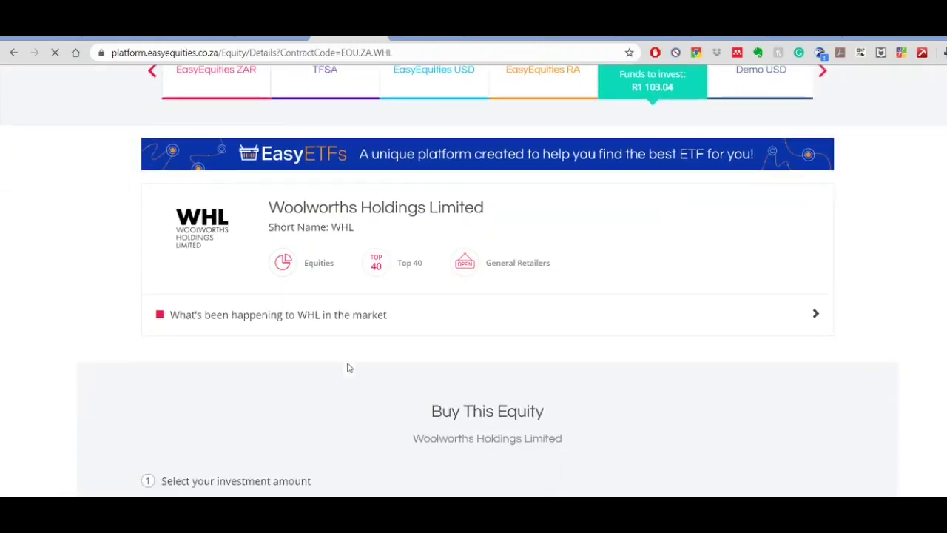
click(301, 315)
scroll(427, 323, down, 1)
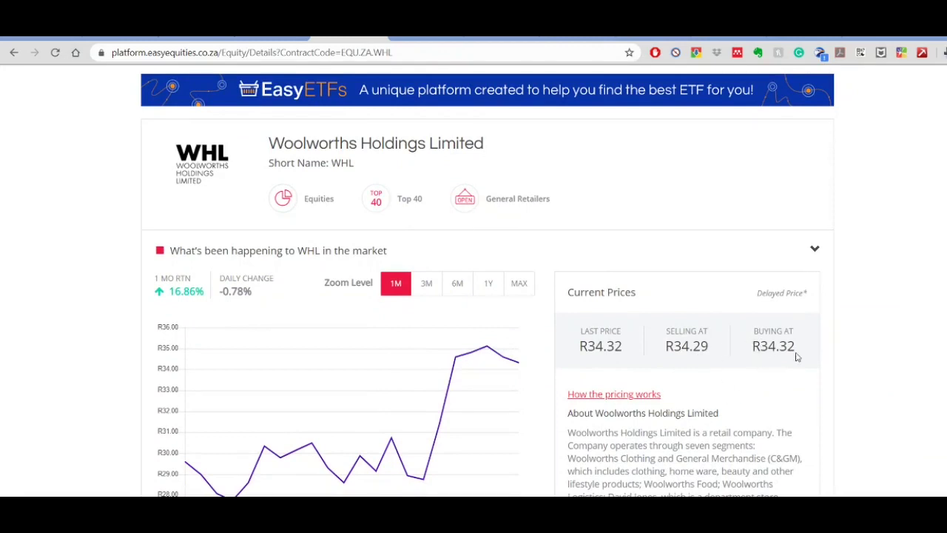
Place the R500 once-off Woolworths Holdings order.
scroll(598, 333, down, 3)
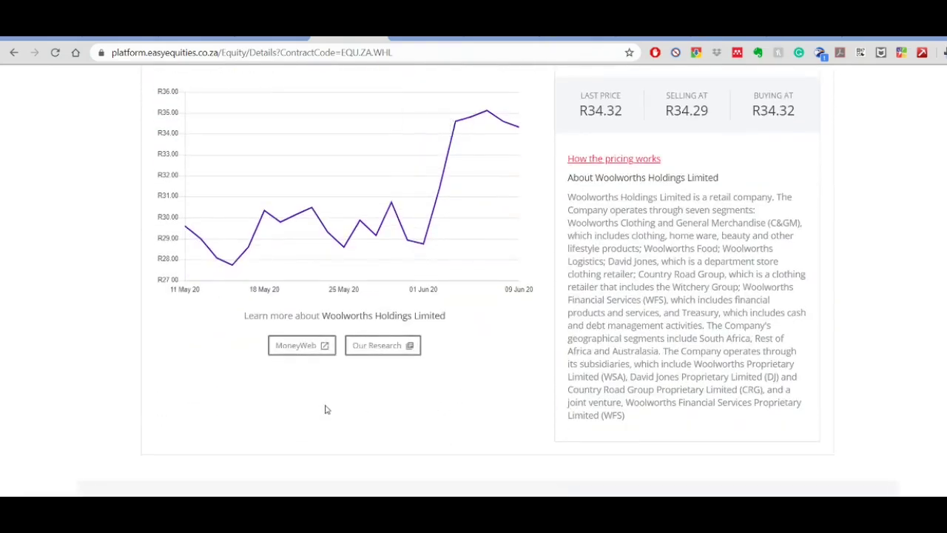
scroll(439, 361, down, 2)
scroll(439, 362, down, 2)
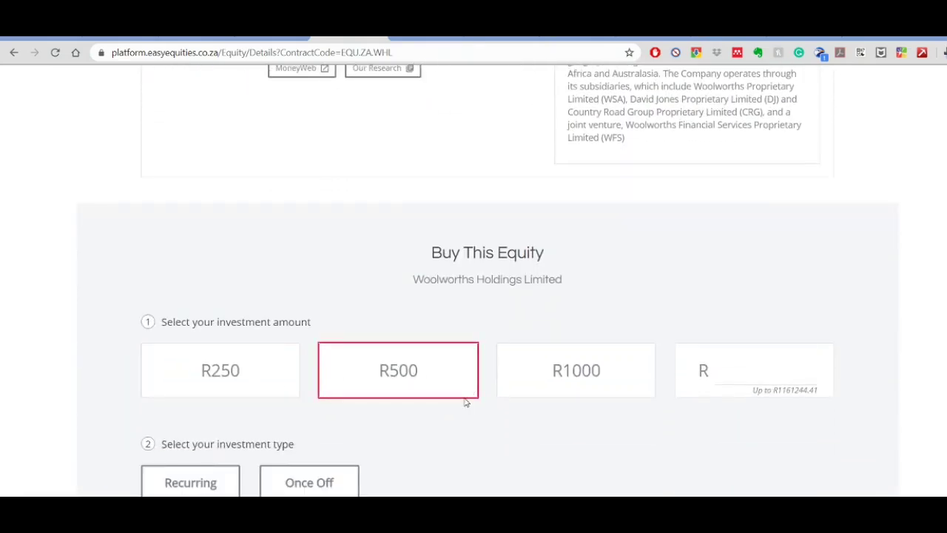
scroll(466, 402, down, 2)
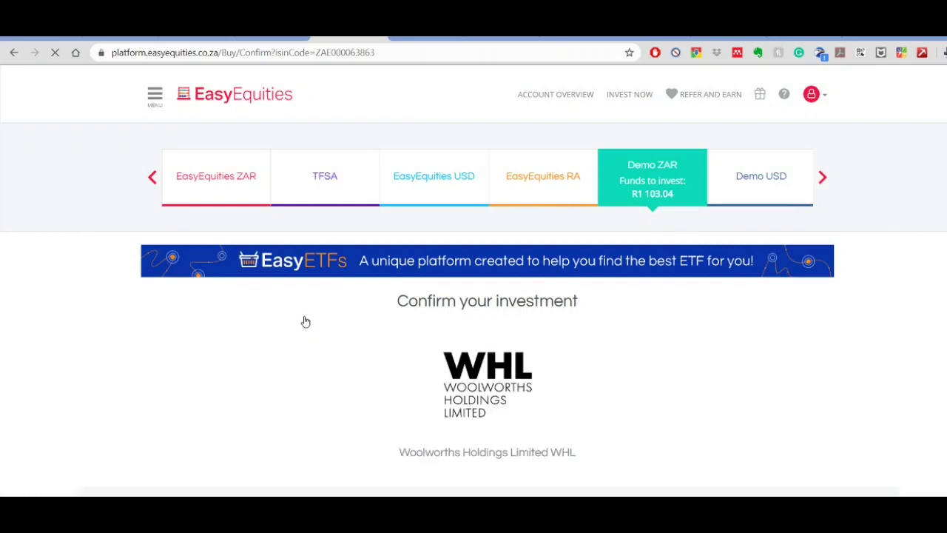
scroll(306, 322, down, 3)
scroll(410, 314, up, 2)
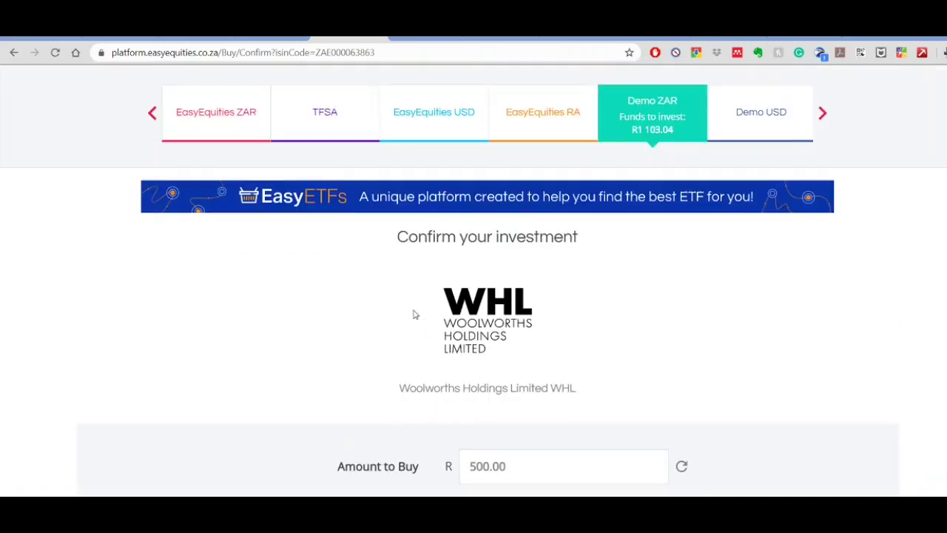
scroll(415, 315, down, 5)
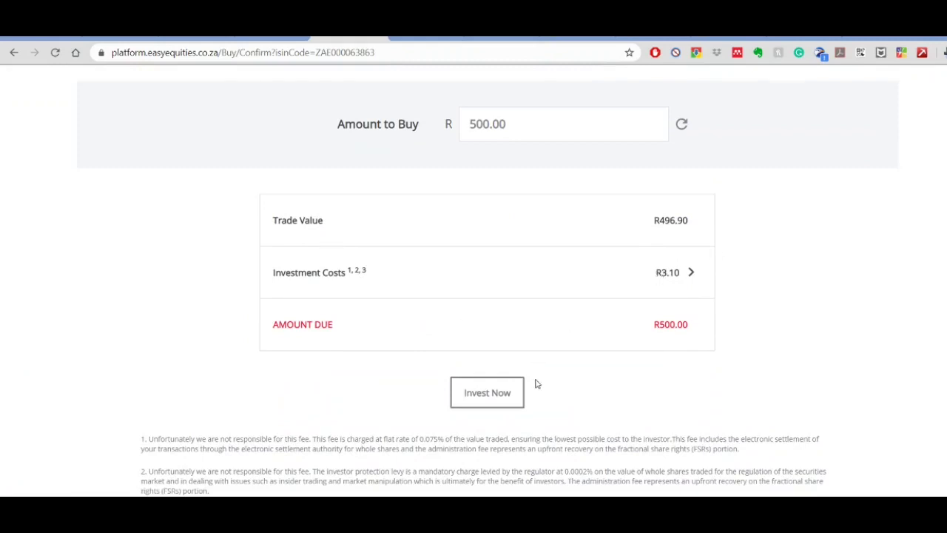
click(495, 397)
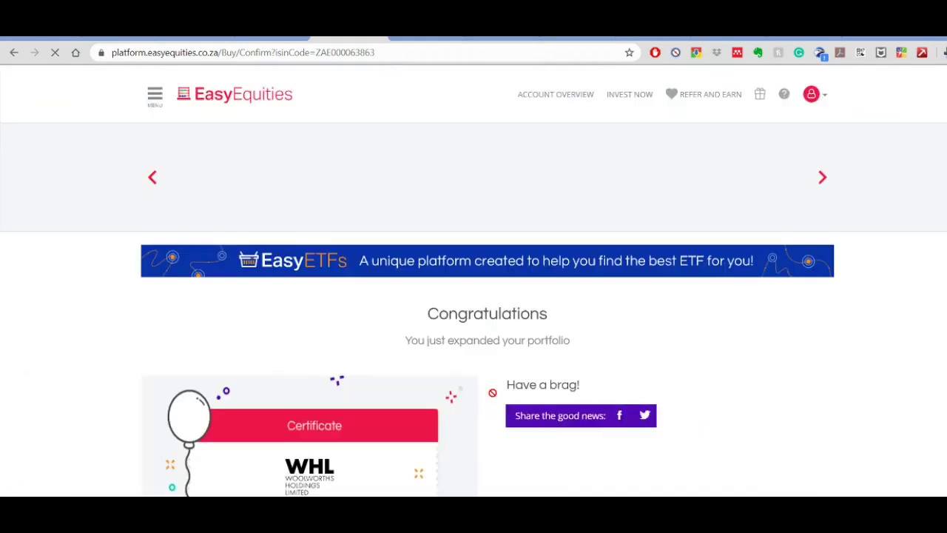
Highlight the 14-share count on the WHL certificate and launch Windows Calculator.
scroll(541, 318, down, 2)
scroll(541, 319, down, 3)
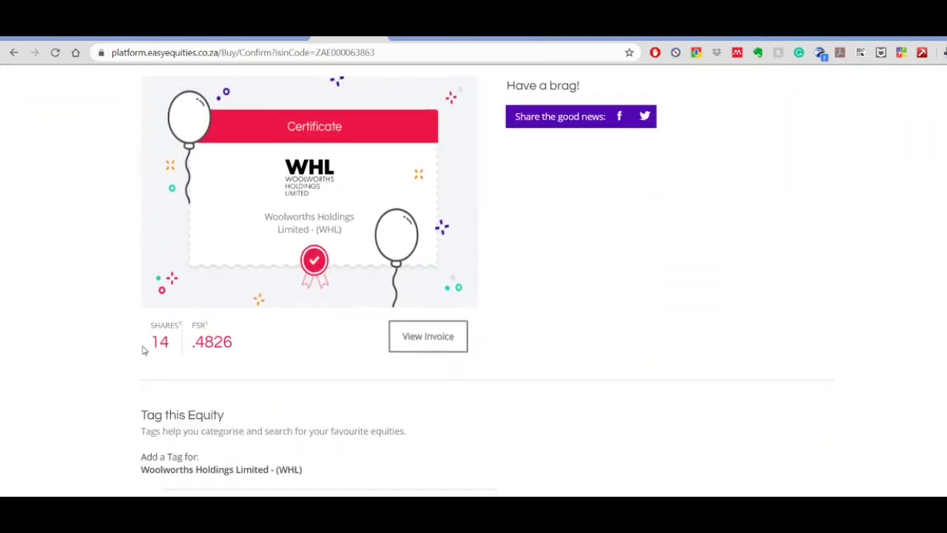
drag(143, 350, 186, 352)
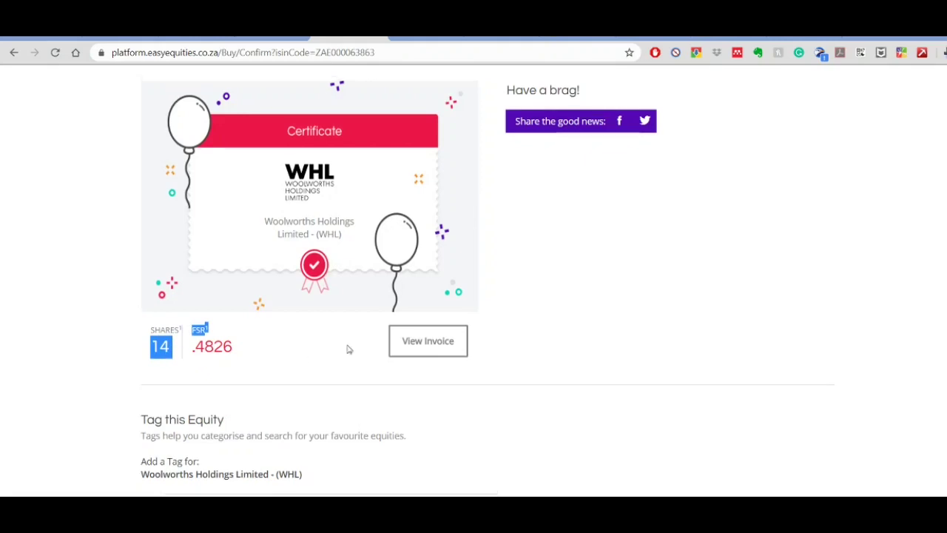
scroll(348, 349, up, 1)
scroll(316, 311, down, 1)
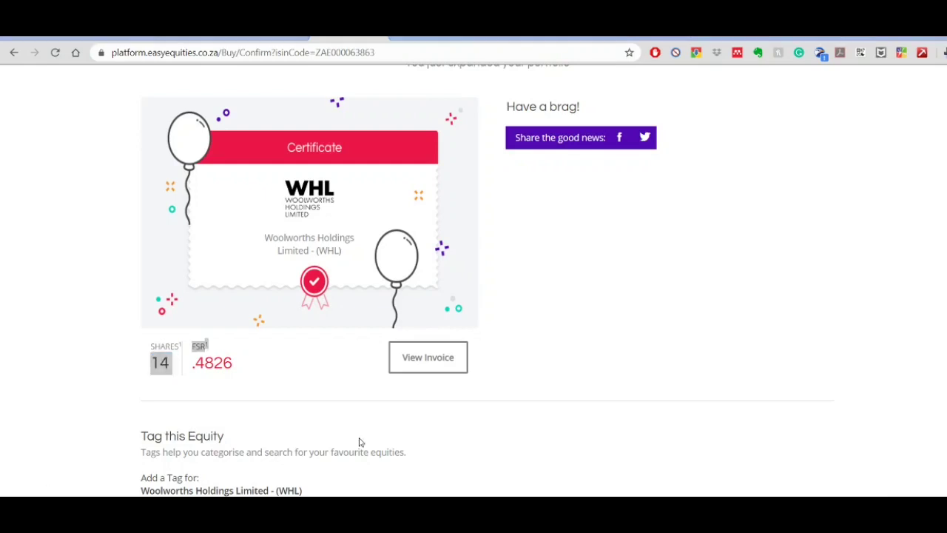
key(XF86Calculator)
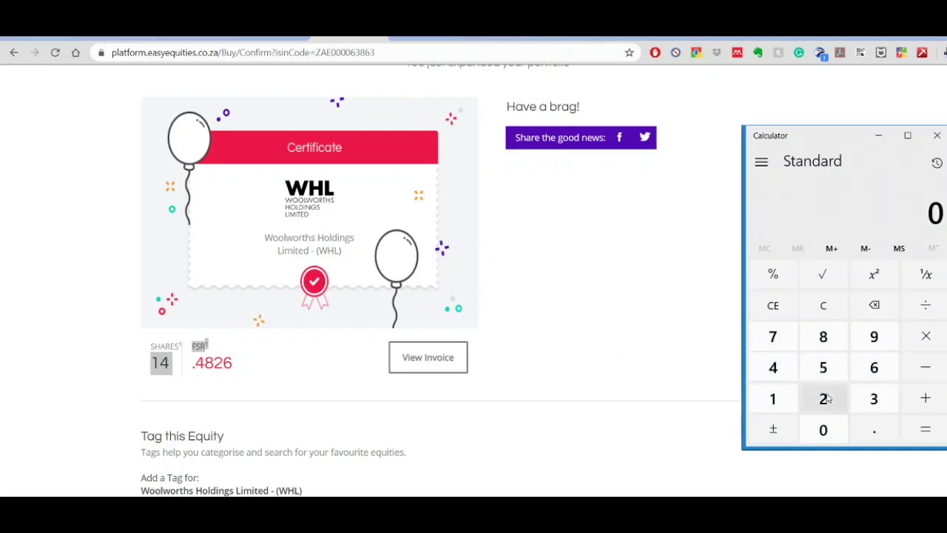
Enter 34 in Calculator, then clear it back to zero.
click(863, 400)
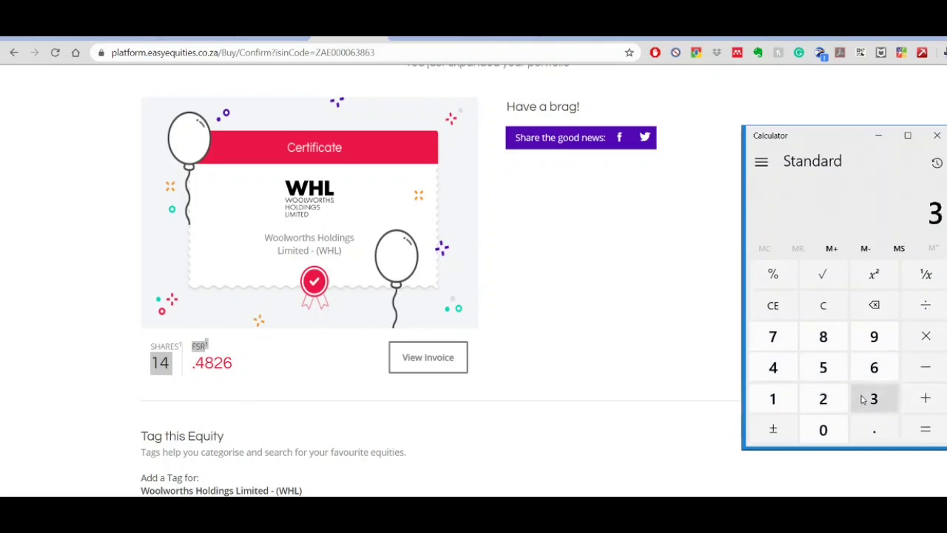
click(760, 370)
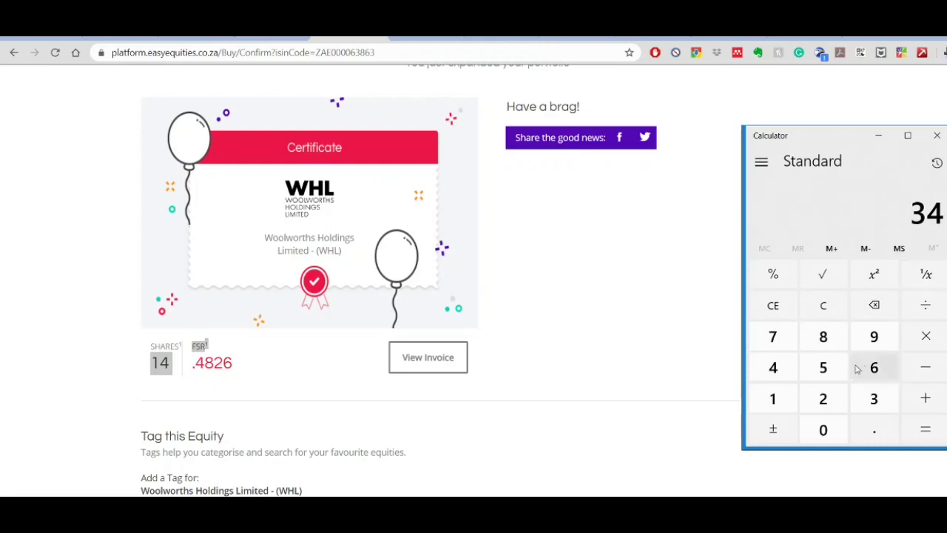
click(823, 310)
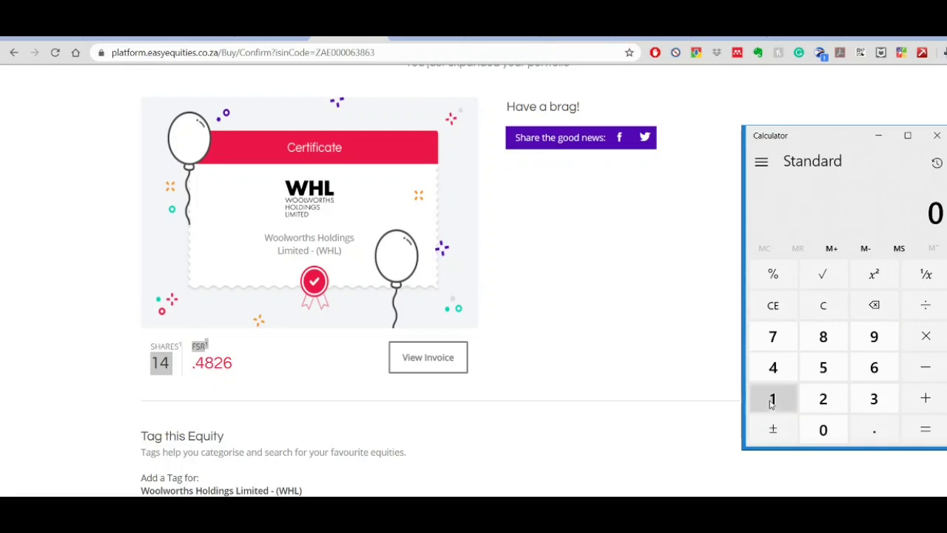
Calculate 14 × 100, giving 1,400.
click(772, 402)
click(774, 367)
click(926, 341)
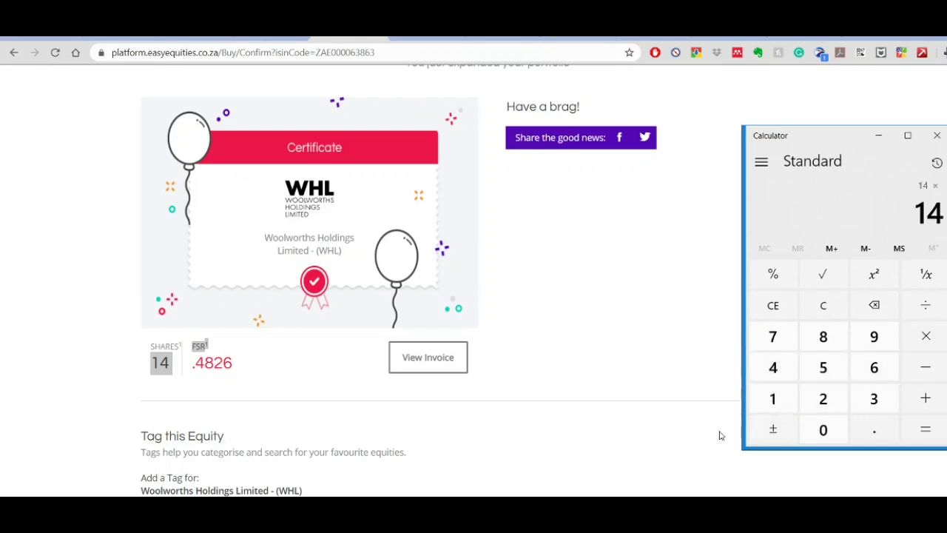
click(772, 400)
click(837, 431)
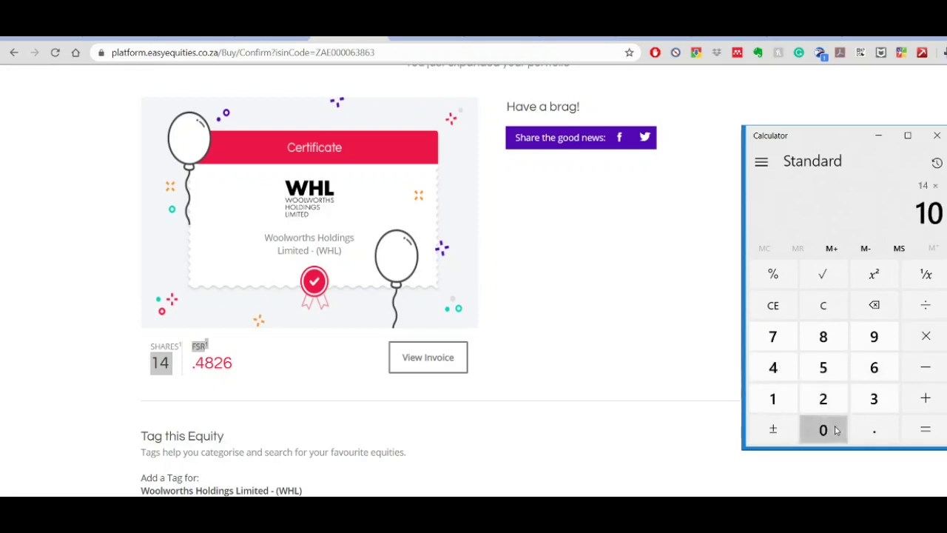
click(836, 431)
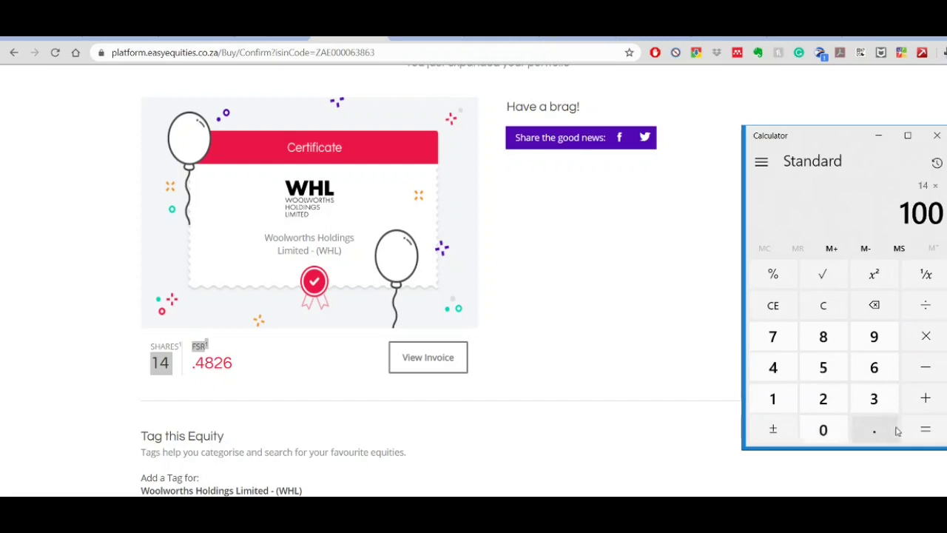
click(929, 432)
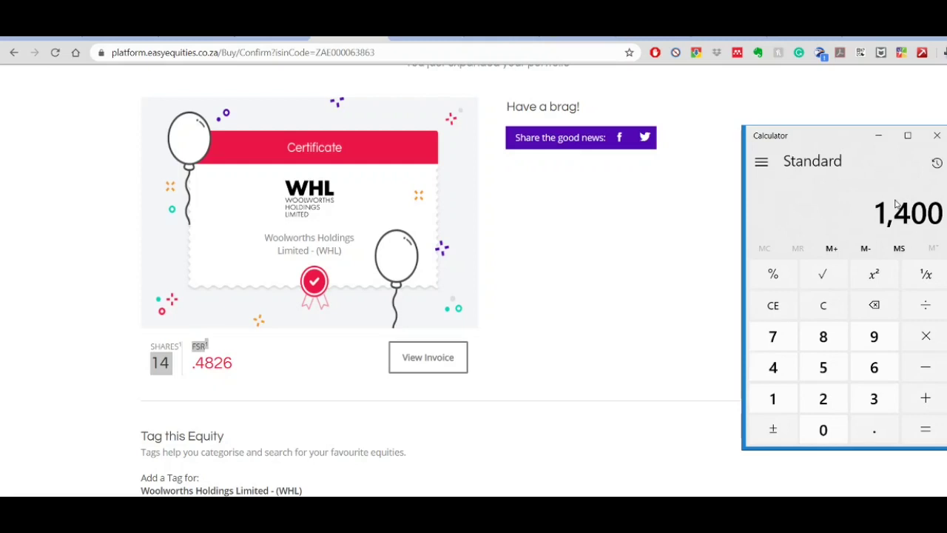
Open the Demo ZAR account overview and list its holdings.
scroll(519, 280, up, 2)
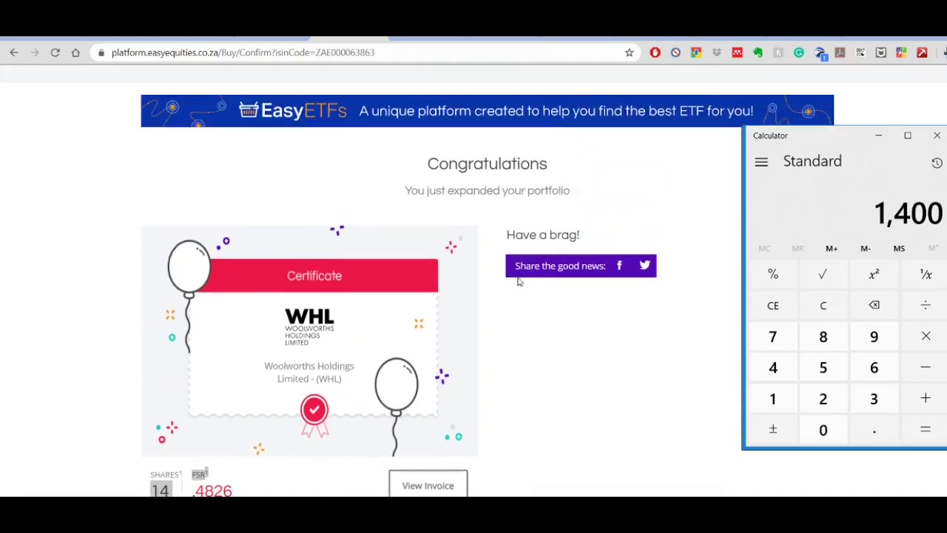
scroll(461, 294, up, 2)
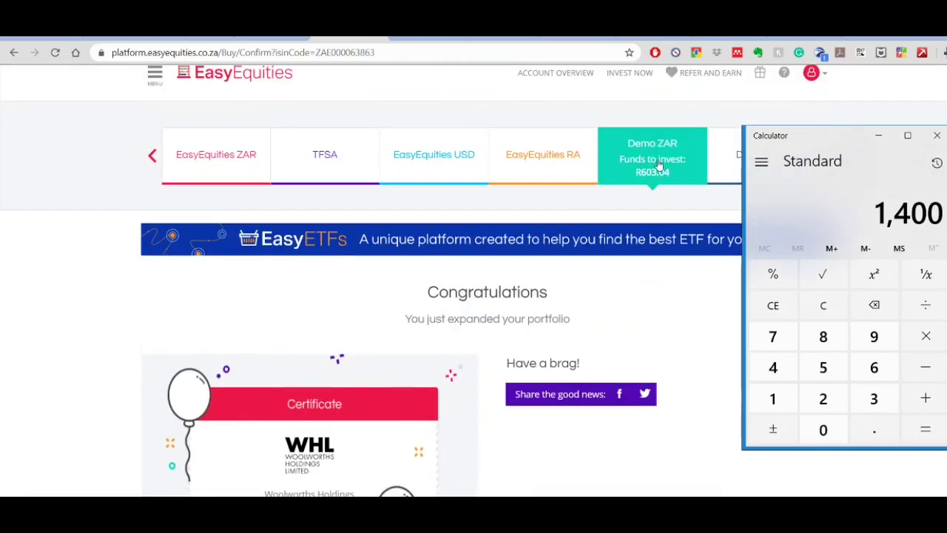
click(659, 162)
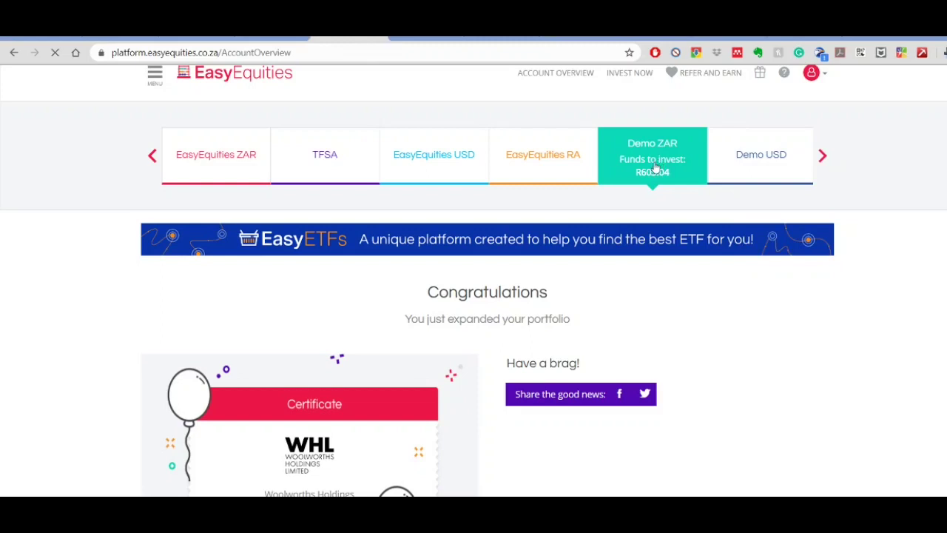
scroll(515, 325, down, 5)
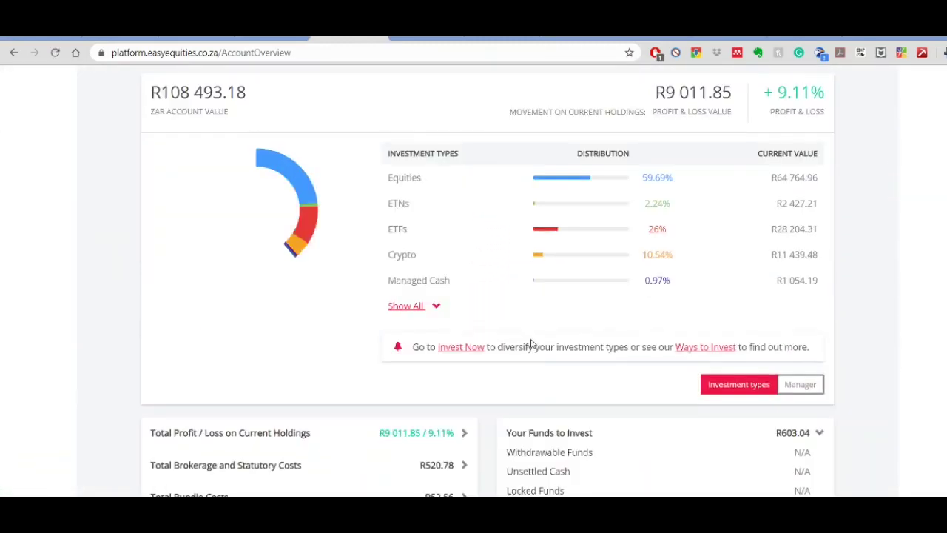
scroll(530, 345, down, 2)
scroll(535, 351, down, 3)
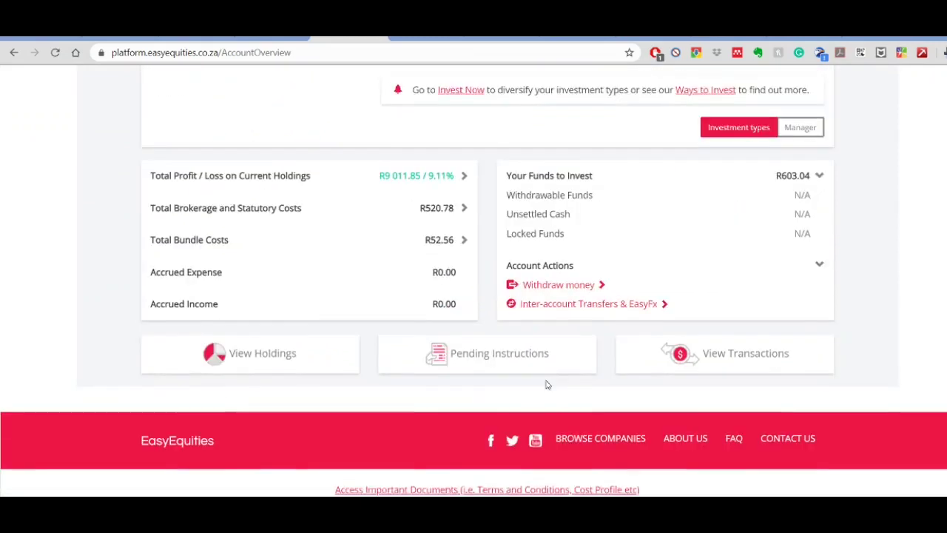
click(290, 322)
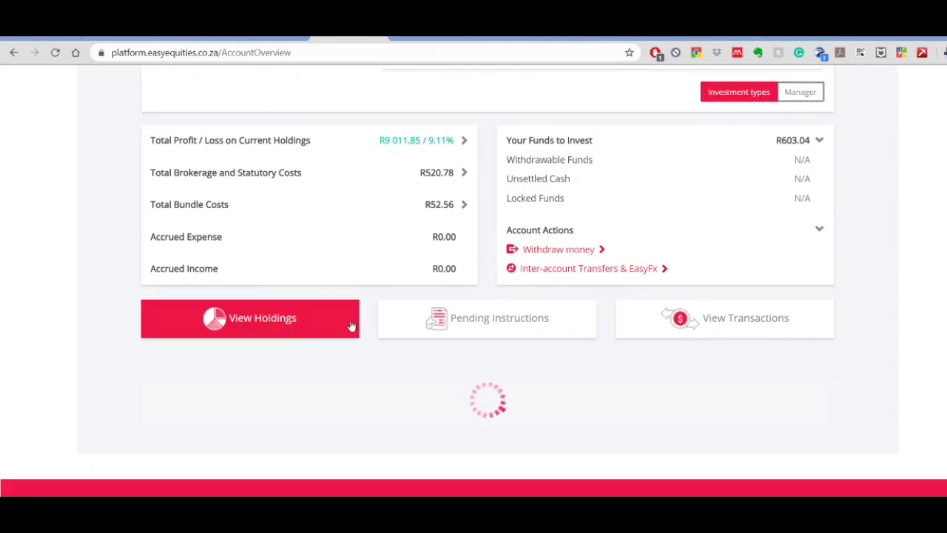
Expand the 1nvest S&P500 Info Tech holding (2466 shares, R26 065.89) and start selling it.
scroll(341, 353, down, 4)
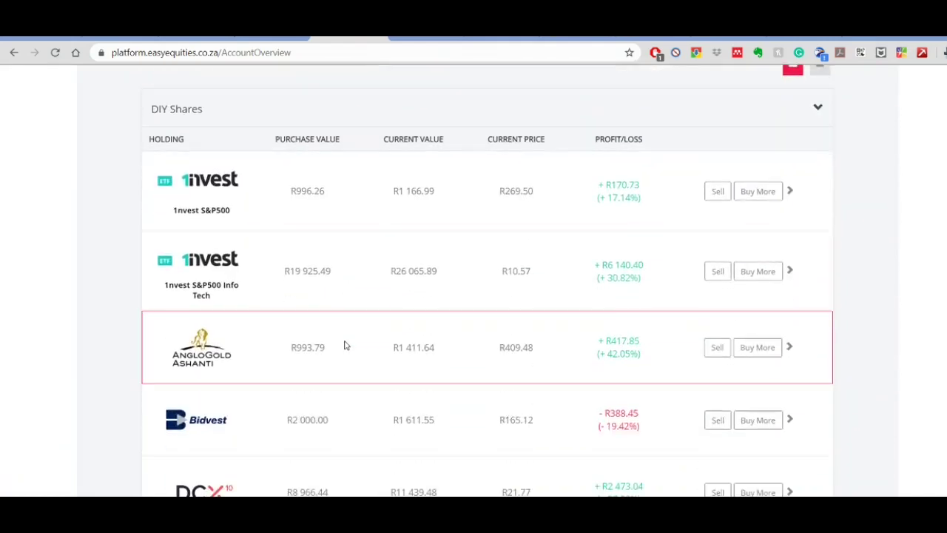
scroll(344, 346, down, 1)
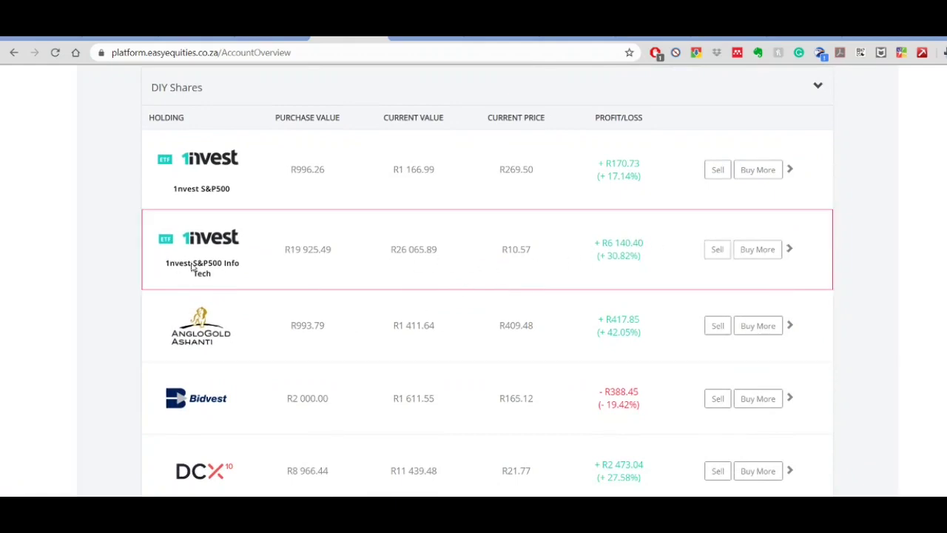
click(351, 250)
scroll(492, 249, down, 2)
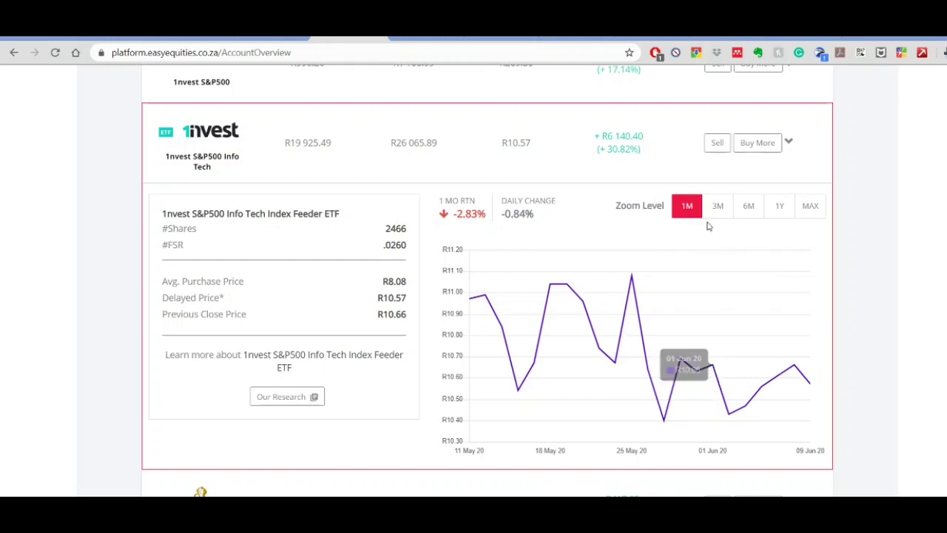
click(718, 145)
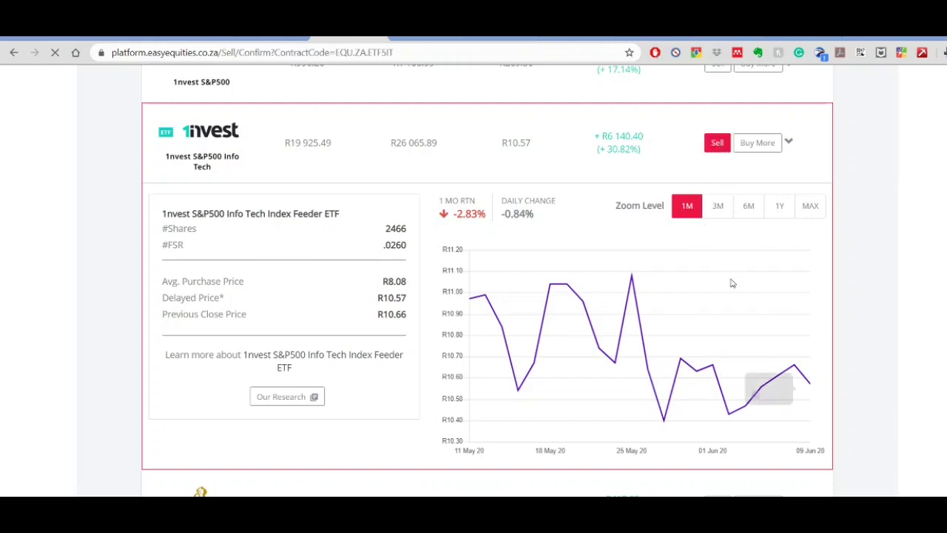
Change the available percentage from 100.00 to 50 and place the 1nvest S&P500 Info Tech sell order.
scroll(550, 296, down, 3)
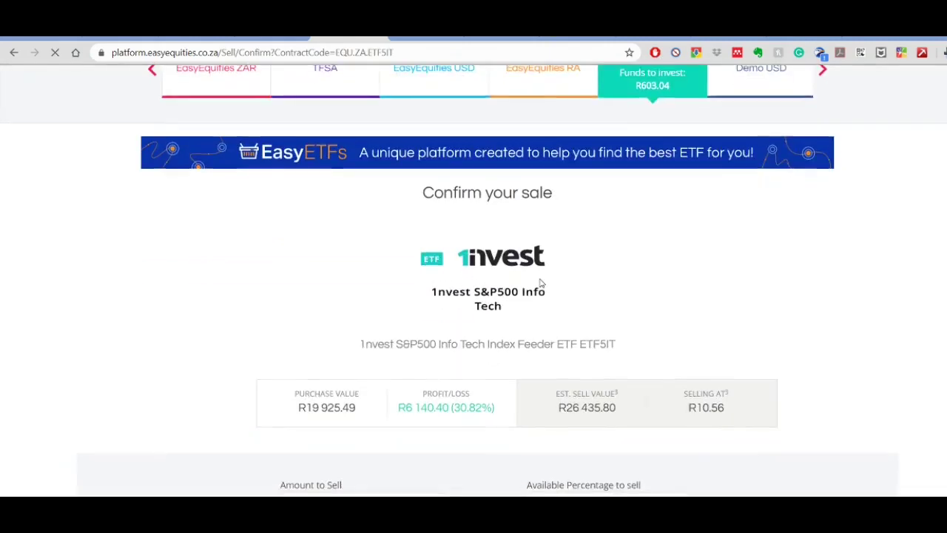
scroll(540, 279, down, 1)
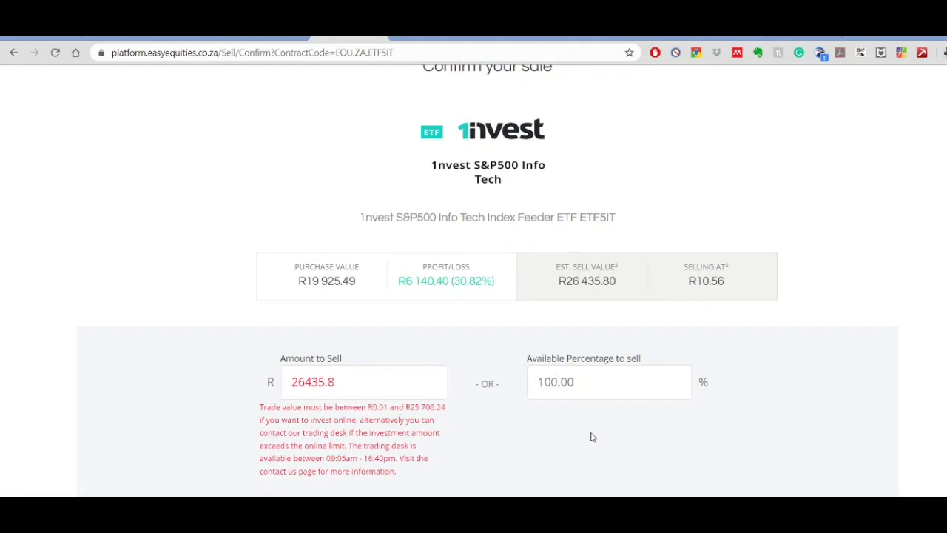
click(595, 382)
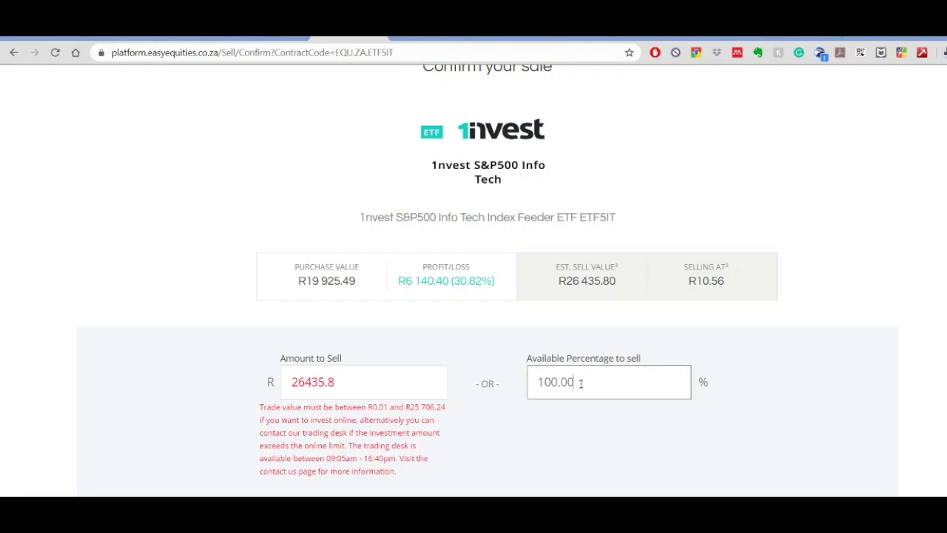
drag(581, 383, 527, 381)
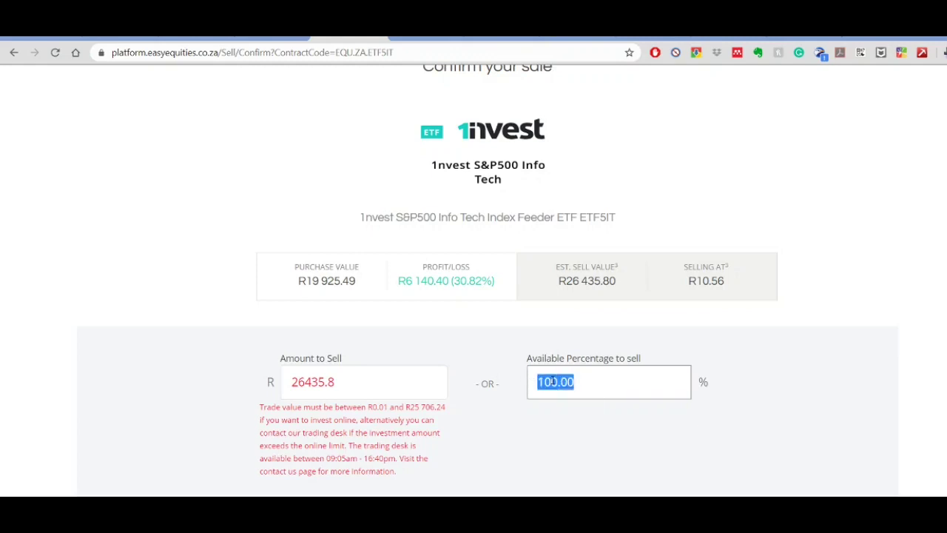
text(50)
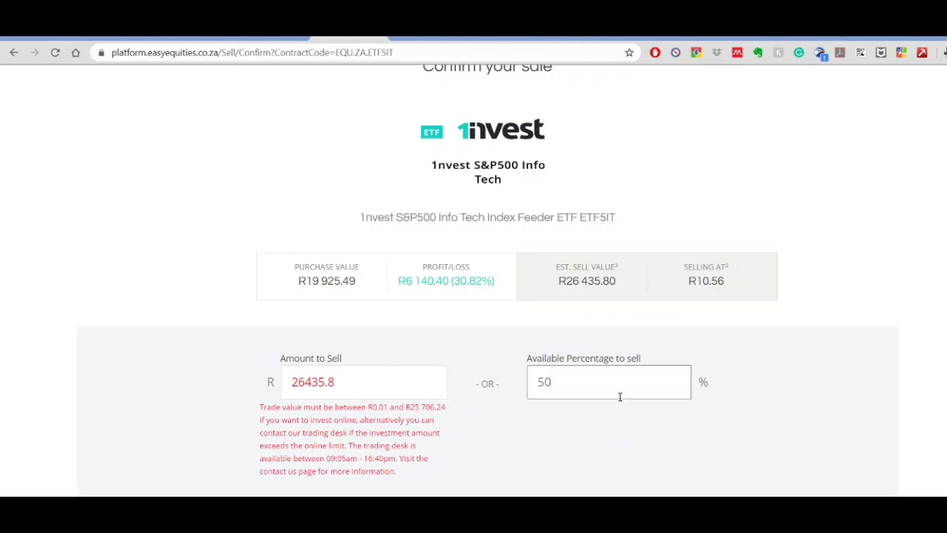
scroll(625, 400, down, 1)
scroll(603, 353, down, 1)
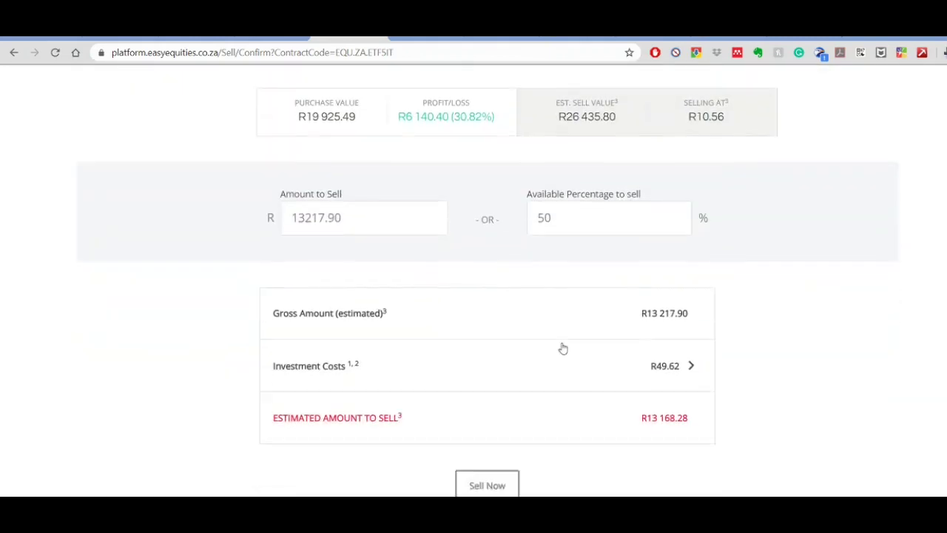
scroll(563, 349, down, 1)
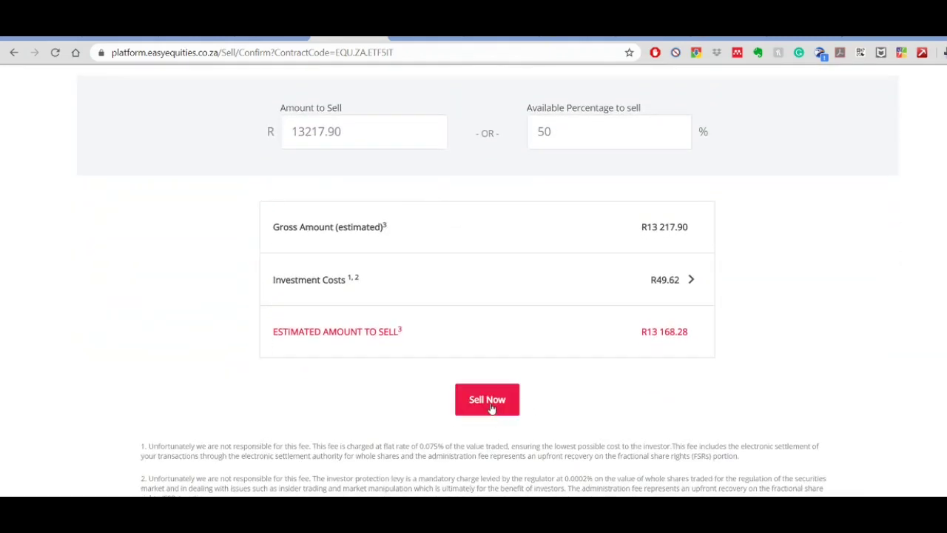
click(491, 409)
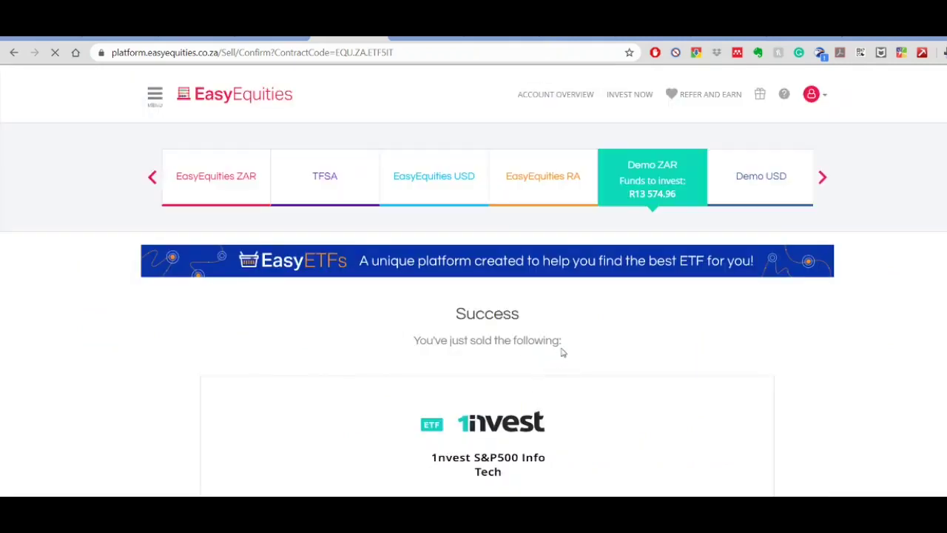
Leave the sale Success page for the Demo ZAR overview, now showing R13 574.96 to invest.
scroll(518, 326, down, 1)
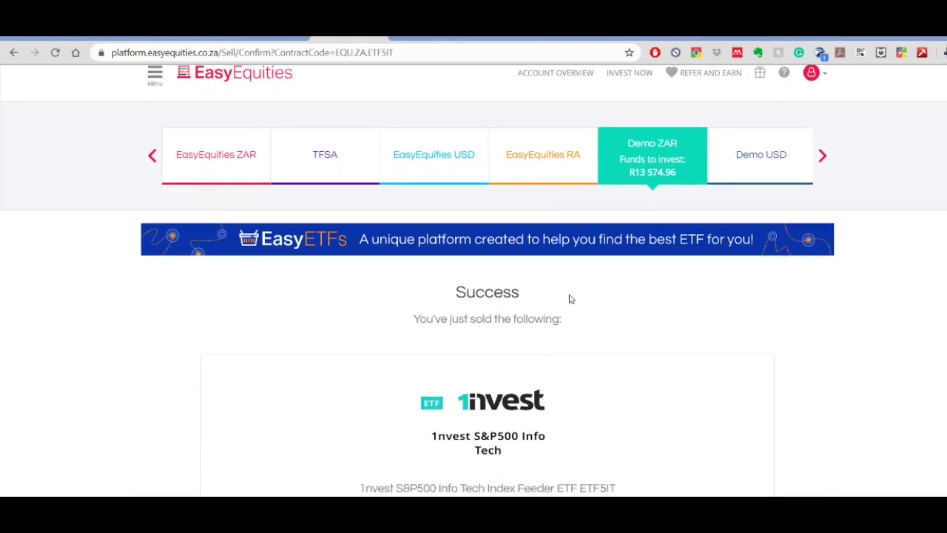
scroll(560, 332, down, 1)
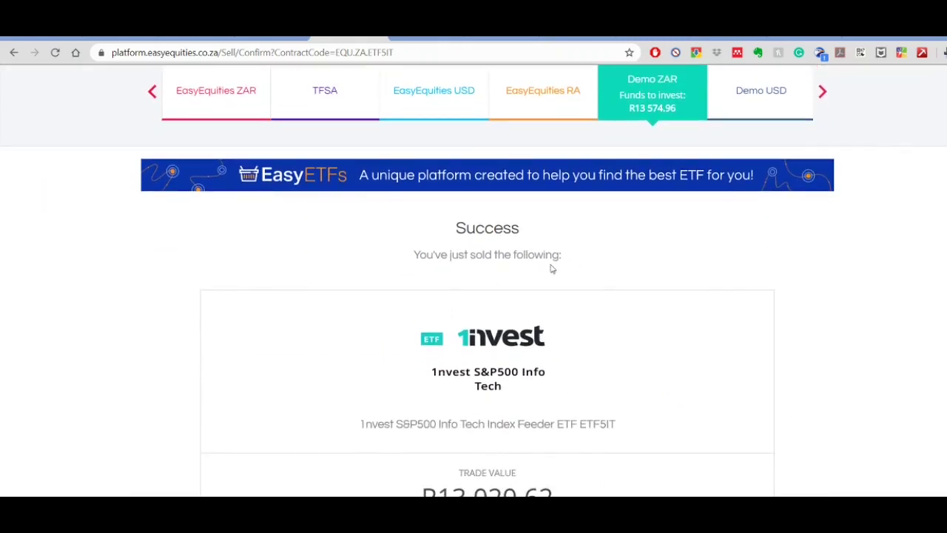
scroll(544, 296, down, 2)
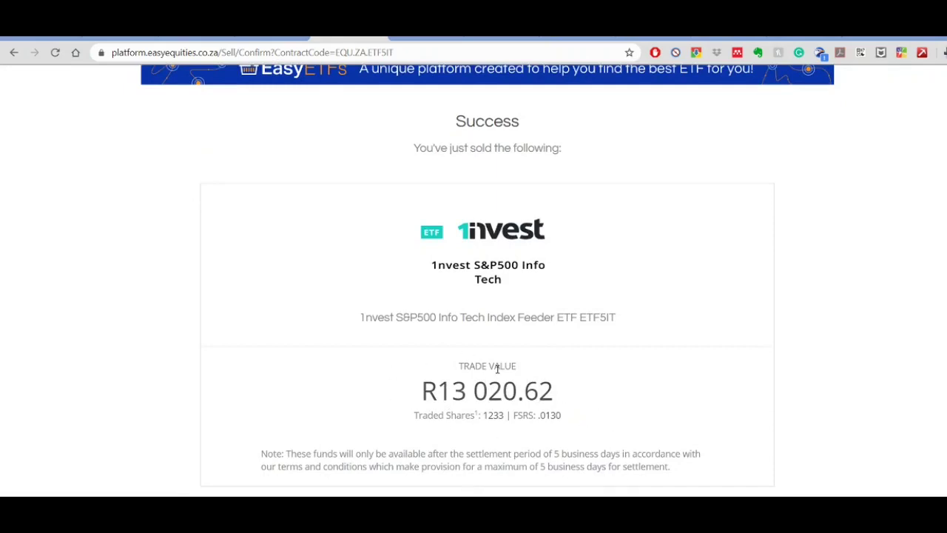
scroll(497, 368, up, 2)
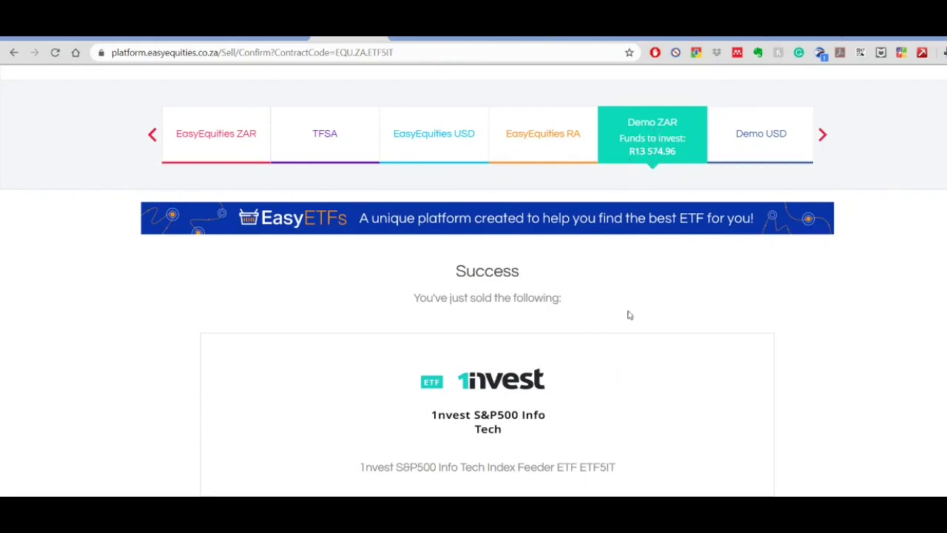
click(648, 145)
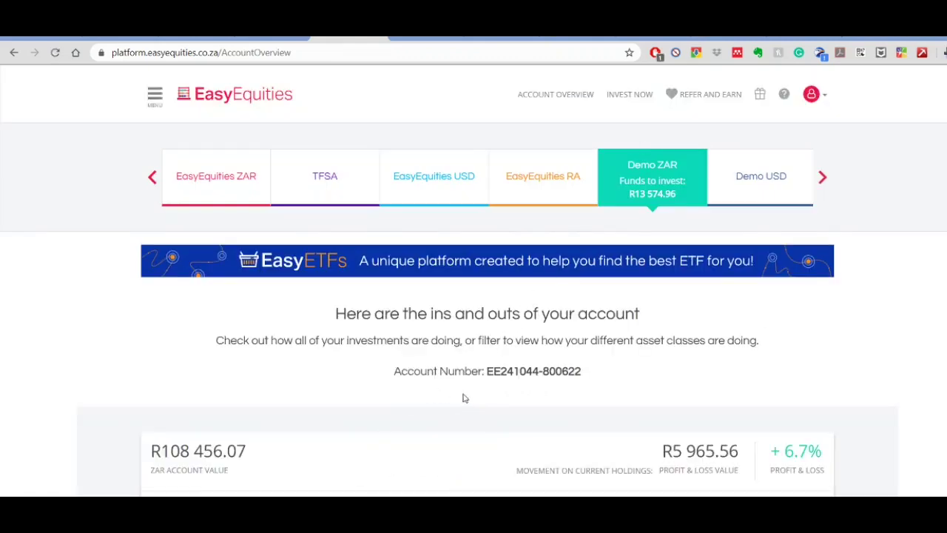
scroll(464, 398, down, 1)
scroll(465, 400, down, 4)
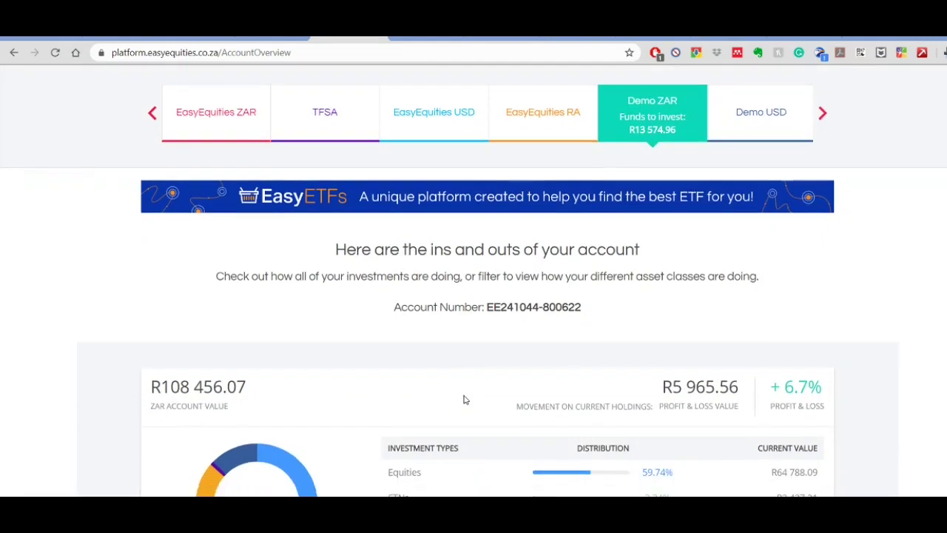
scroll(396, 389, down, 2)
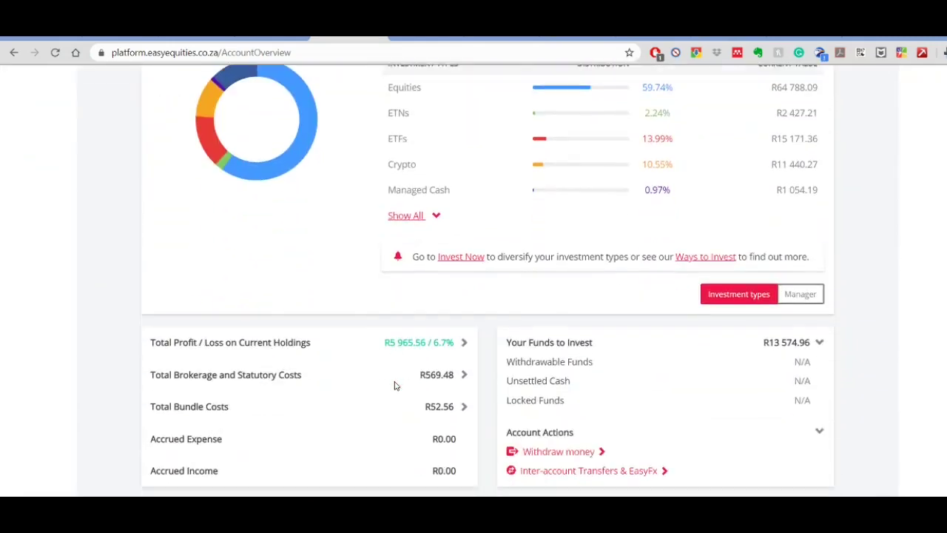
scroll(397, 381, up, 1)
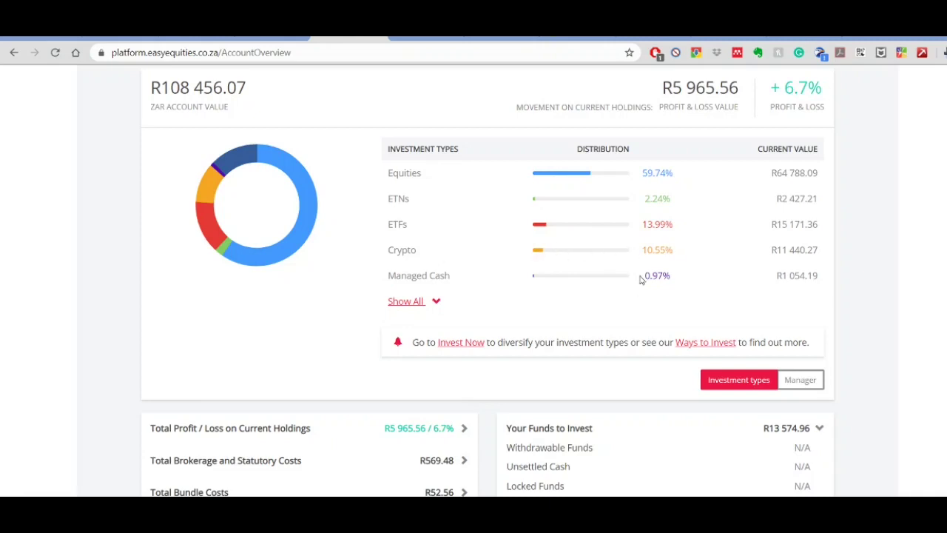
scroll(548, 254, down, 3)
scroll(592, 309, up, 2)
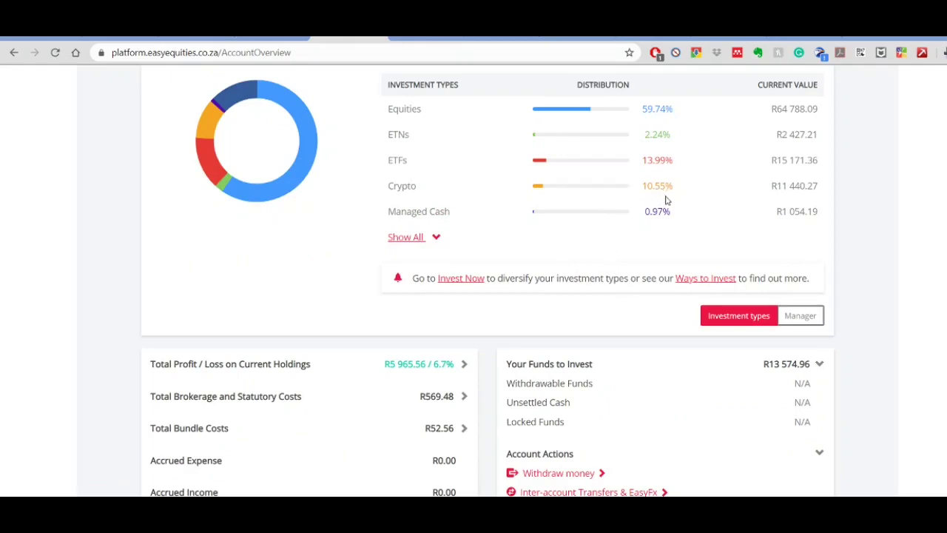
scroll(434, 266, down, 3)
scroll(490, 241, up, 1)
scroll(385, 279, down, 1)
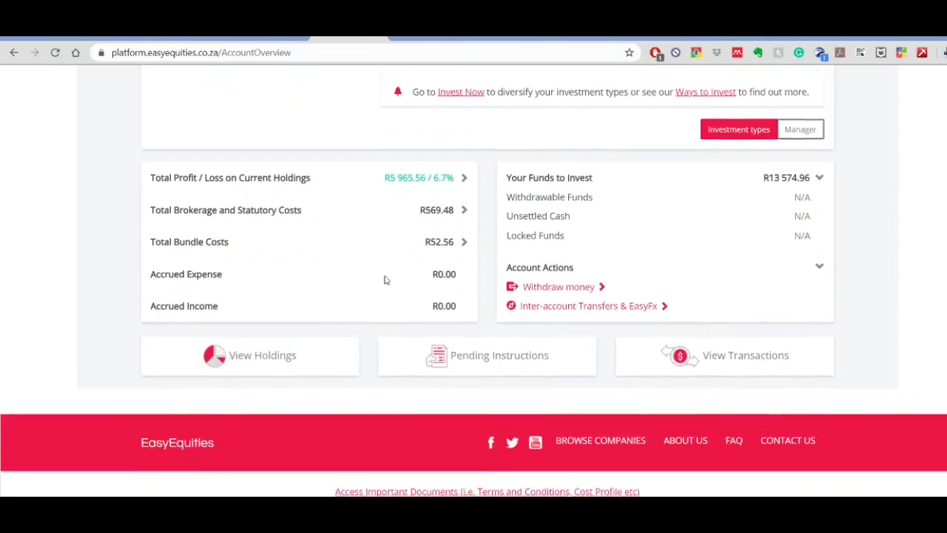
scroll(384, 280, up, 6)
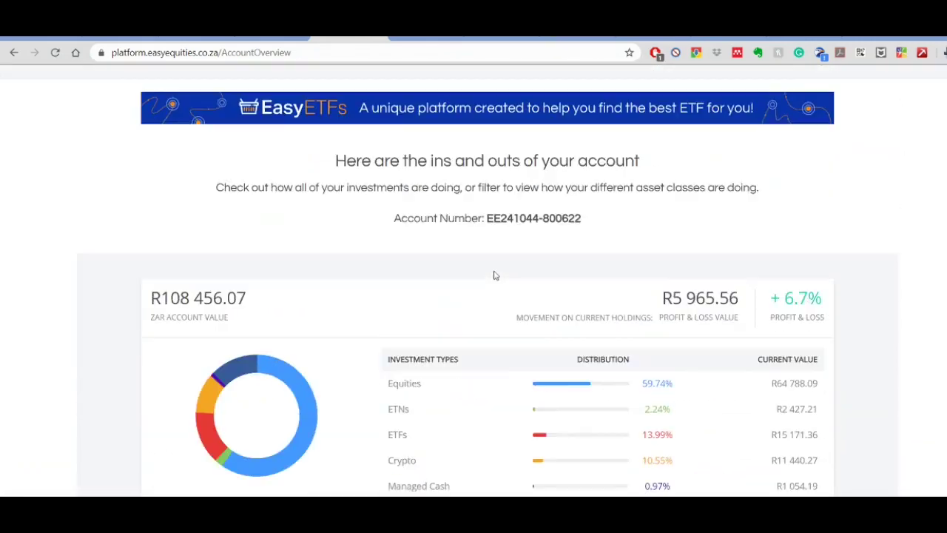
scroll(495, 275, up, 2)
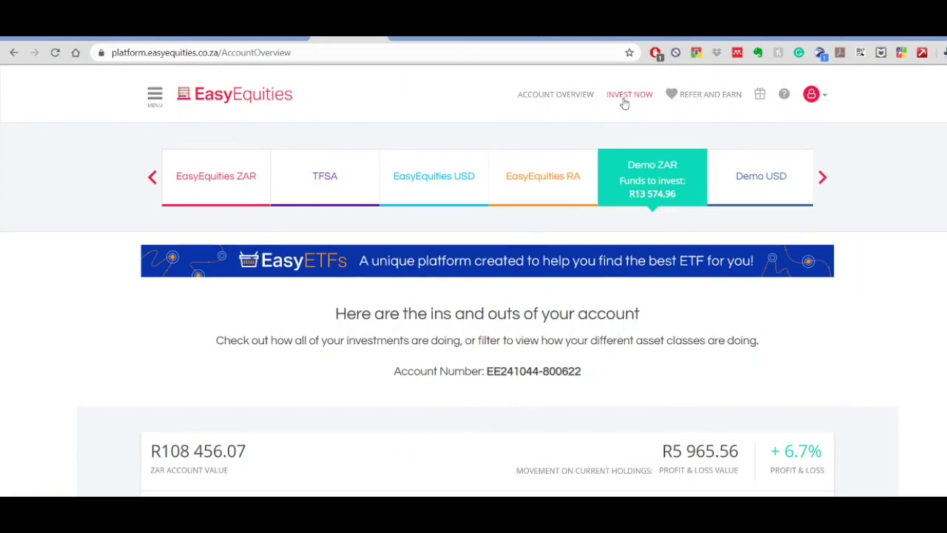
scroll(535, 332, down, 5)
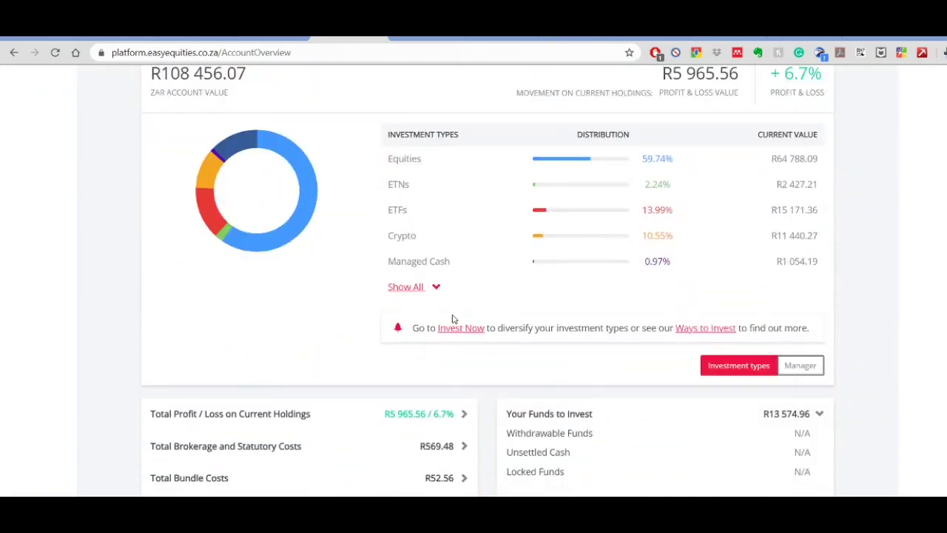
scroll(467, 318, down, 3)
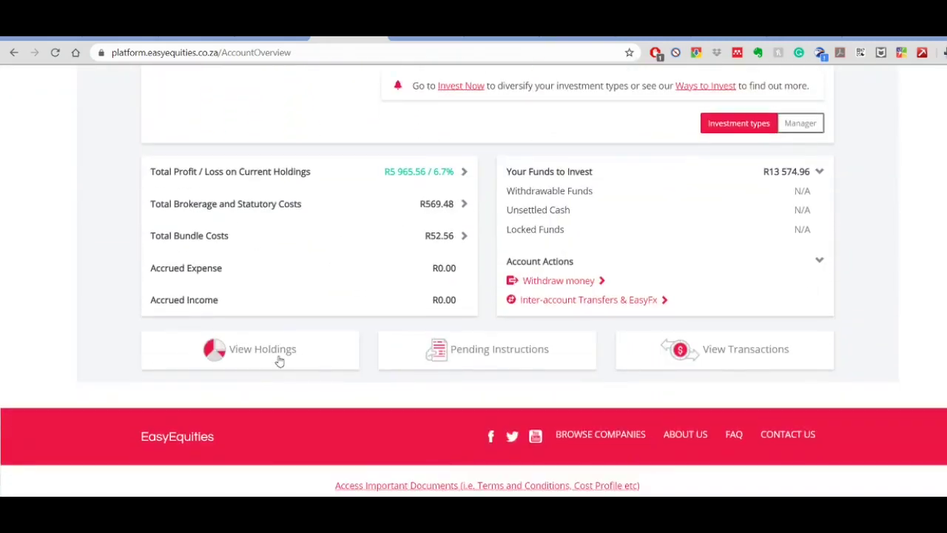
Open the DCX10 Token details page from the existing DCX10 holding in the holdings list.
click(280, 360)
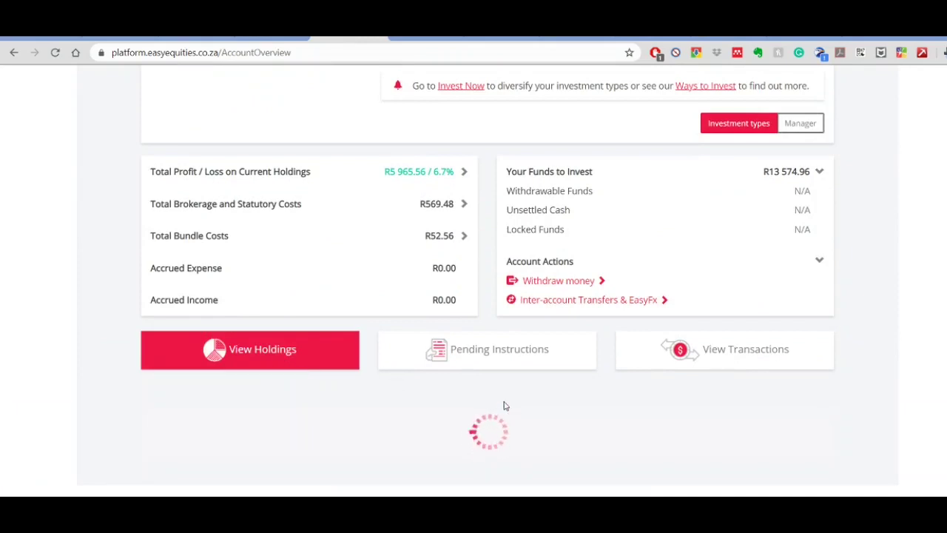
scroll(508, 406, down, 6)
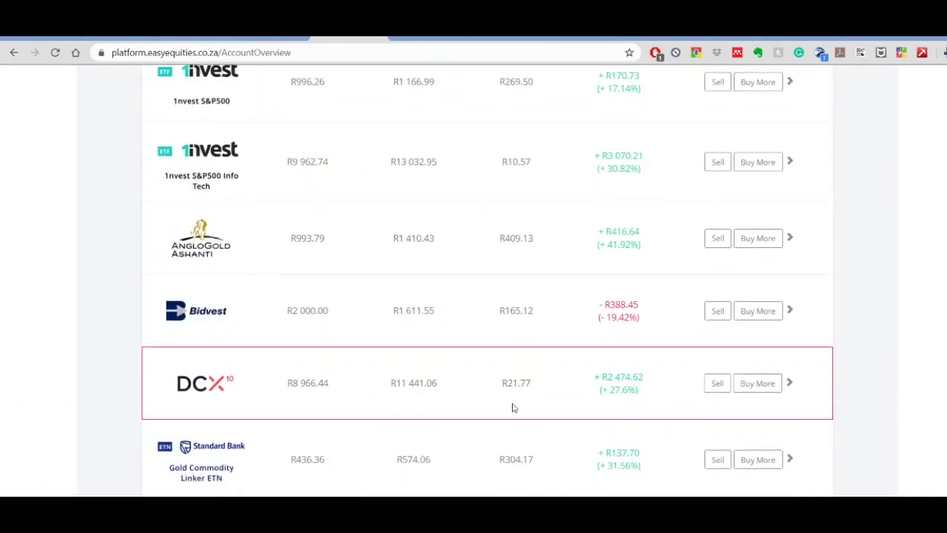
scroll(513, 407, down, 1)
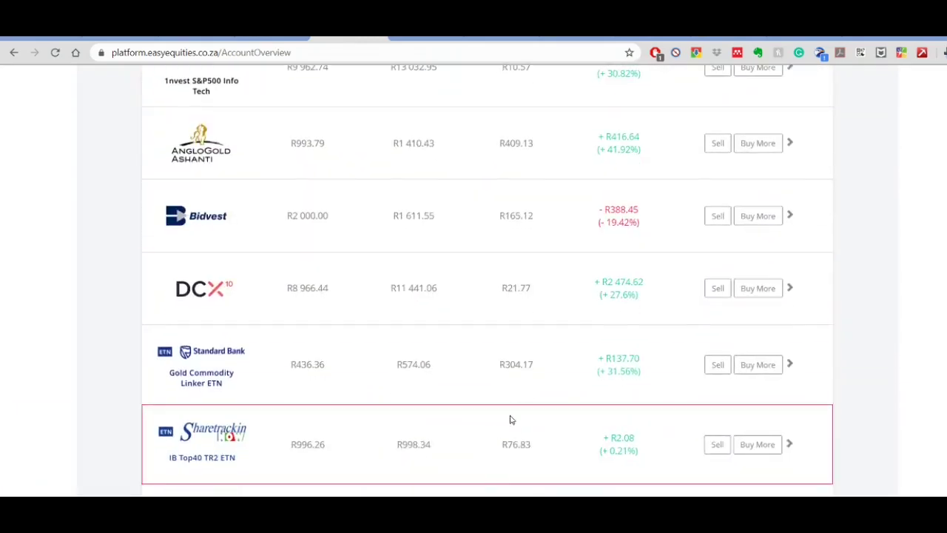
click(539, 290)
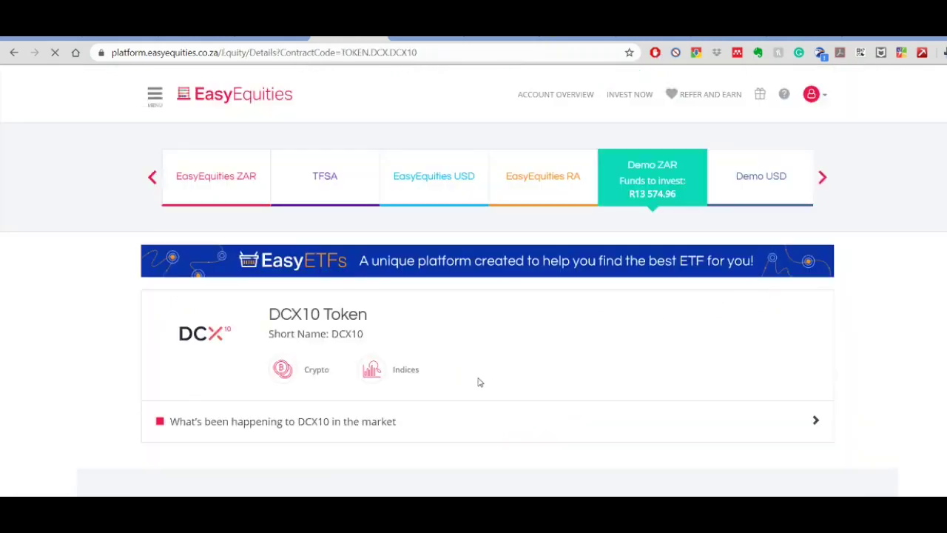
Enter a once-off R5000 custom amount for the DCX10 Token and reach Confirm your investment.
scroll(478, 382, down, 1)
scroll(478, 382, down, 2)
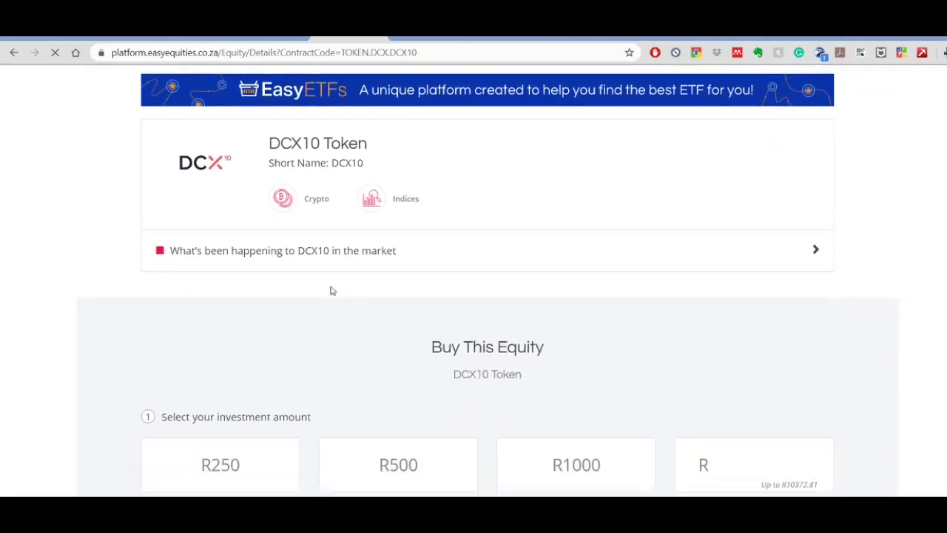
click(319, 254)
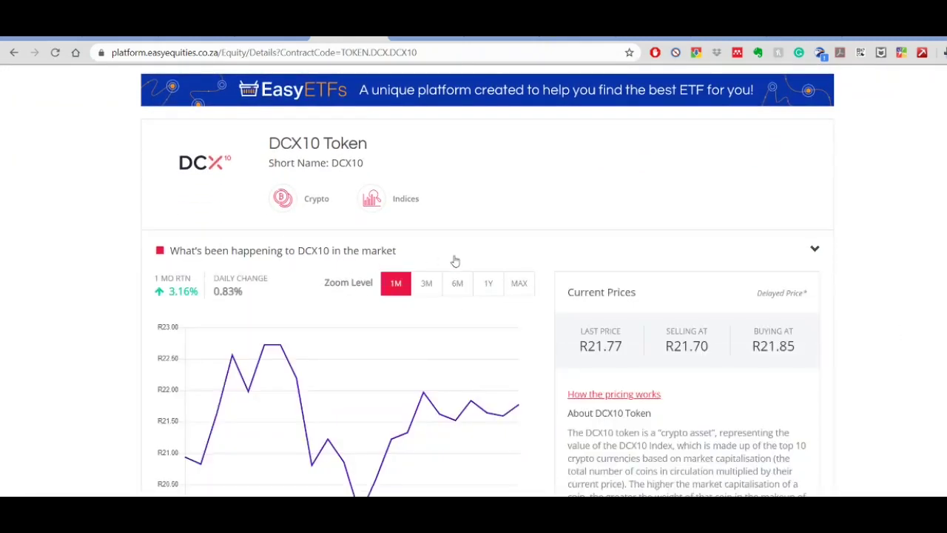
scroll(400, 340, down, 4)
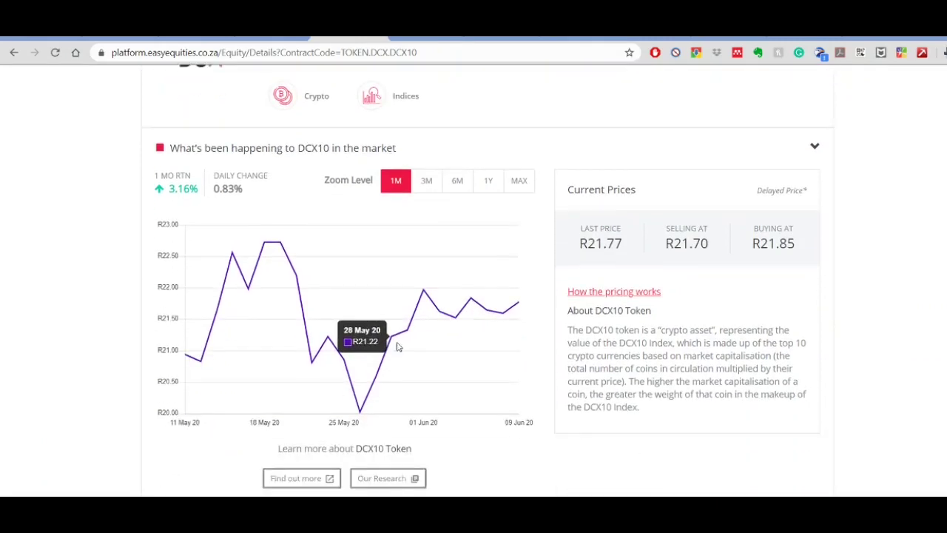
scroll(448, 395, down, 2)
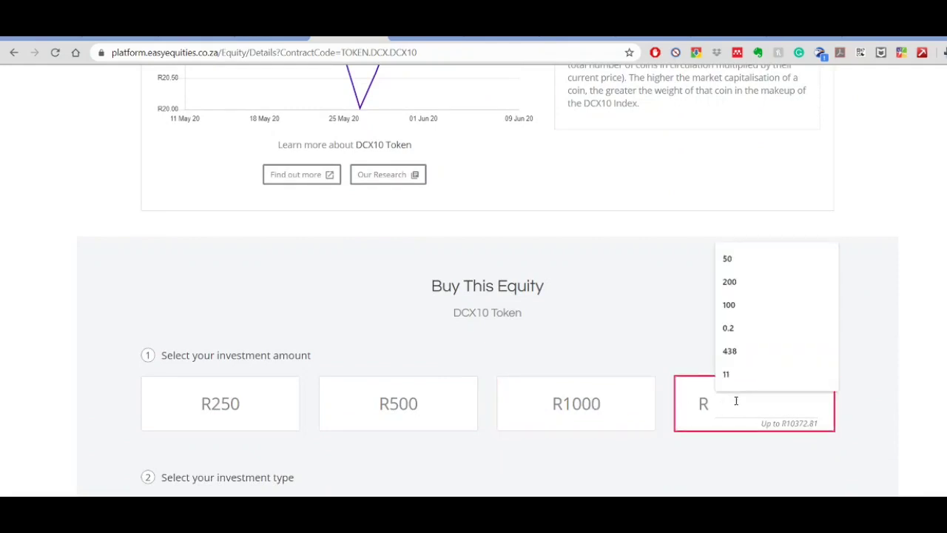
text(500)
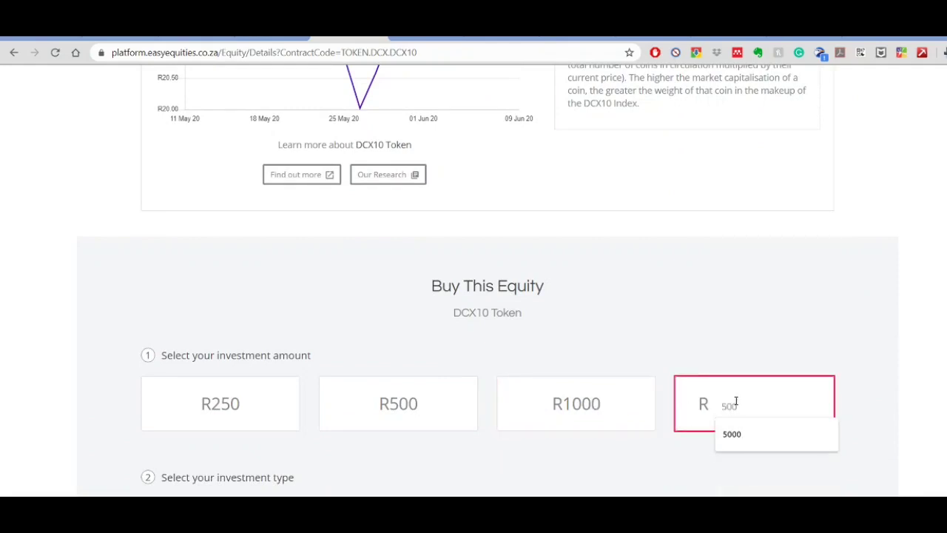
text(0)
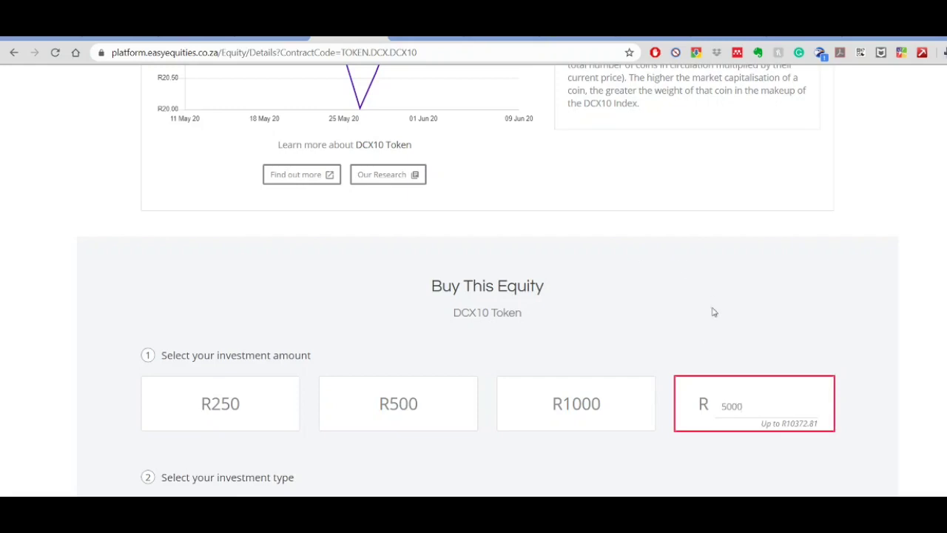
scroll(714, 313, down, 3)
click(270, 418)
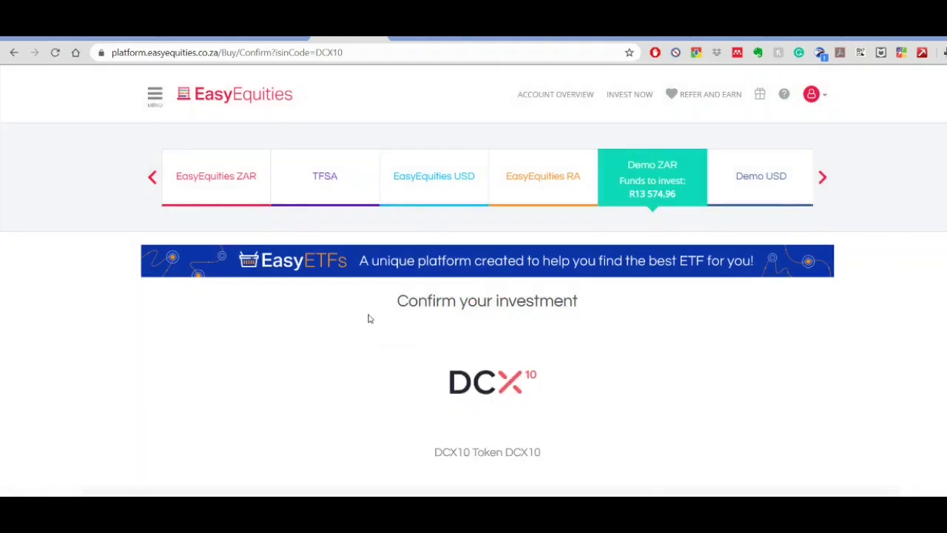
Confirm the R5 000.00 DCX10 buy (R4 981.37 trade value, R18.63 costs) with Invest Now.
scroll(370, 318, down, 5)
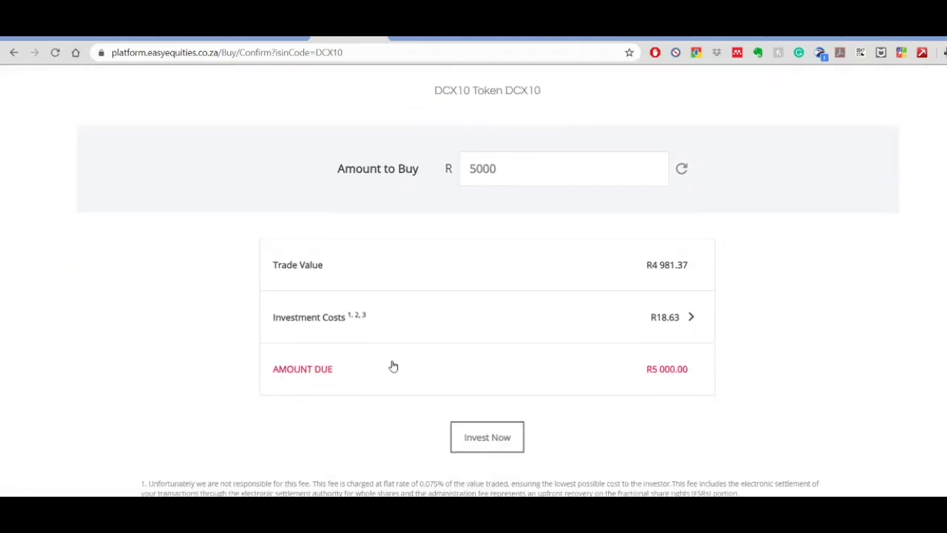
scroll(393, 366, down, 1)
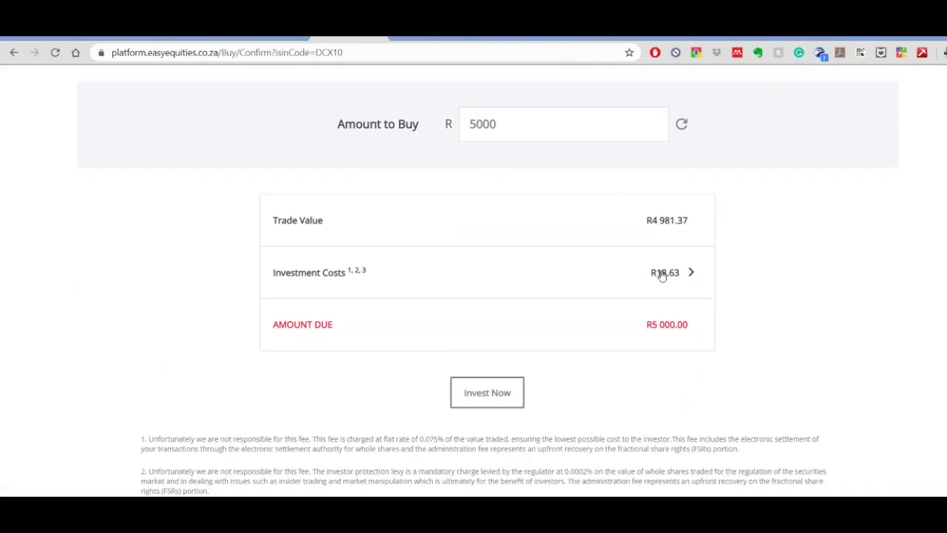
click(498, 393)
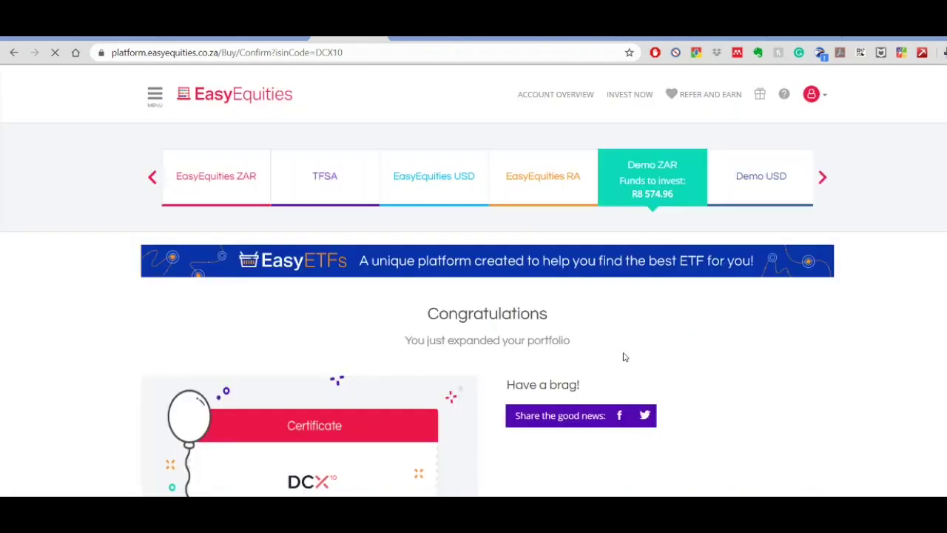
scroll(583, 350, down, 2)
scroll(484, 324, down, 3)
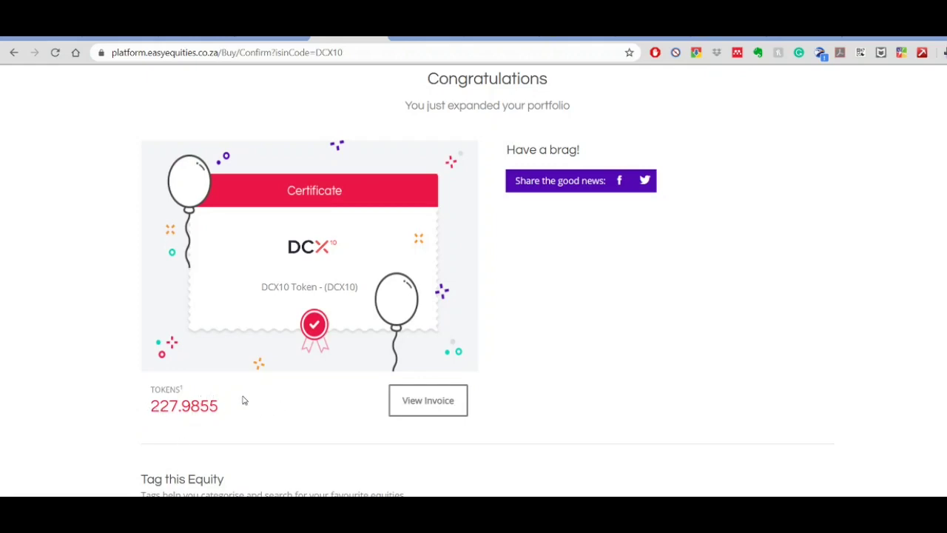
scroll(249, 403, down, 1)
scroll(255, 385, up, 2)
scroll(261, 373, up, 3)
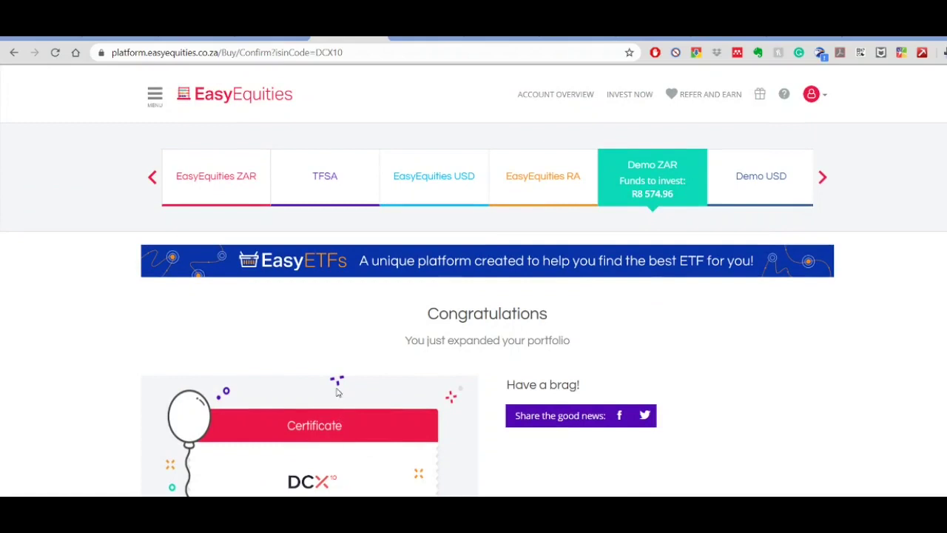
scroll(337, 392, down, 1)
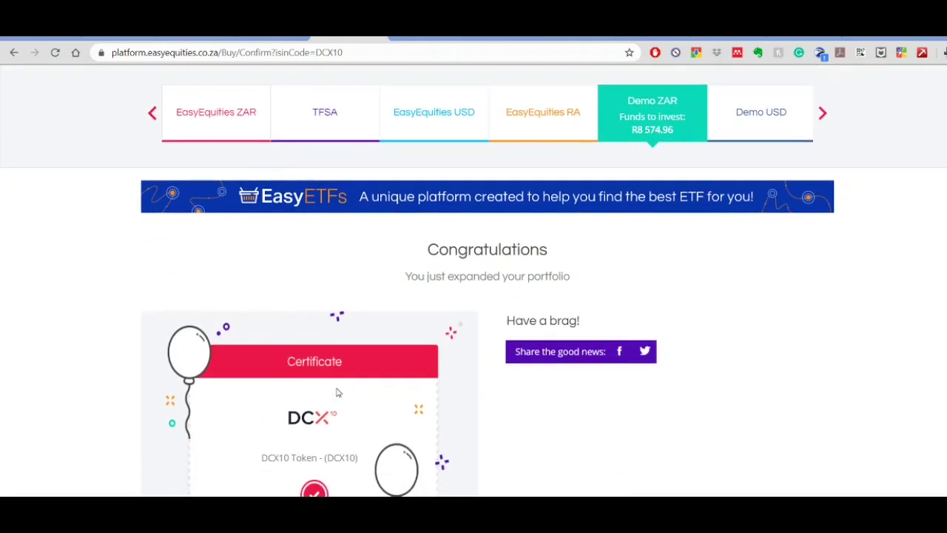